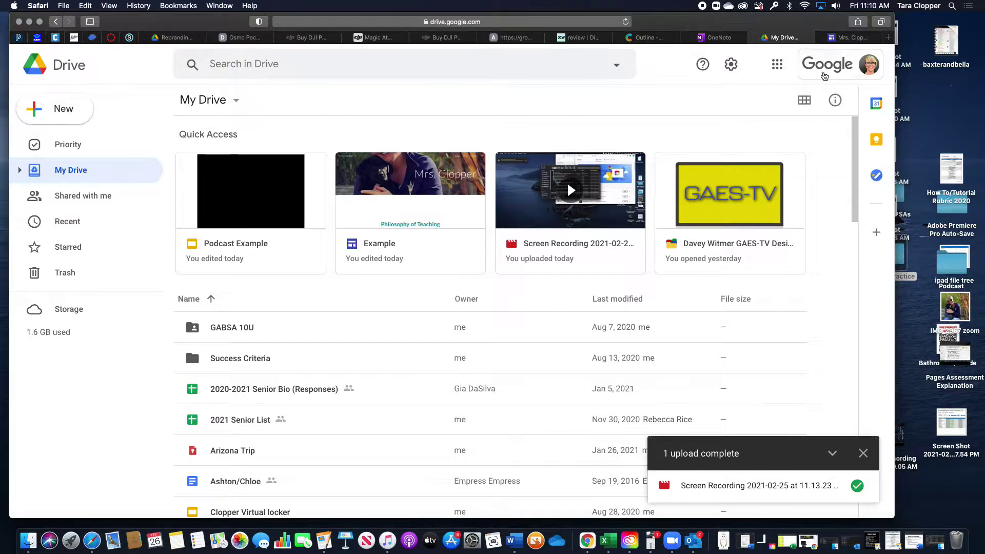
Open the Google apps launcher in Drive and close it again.
click(777, 64)
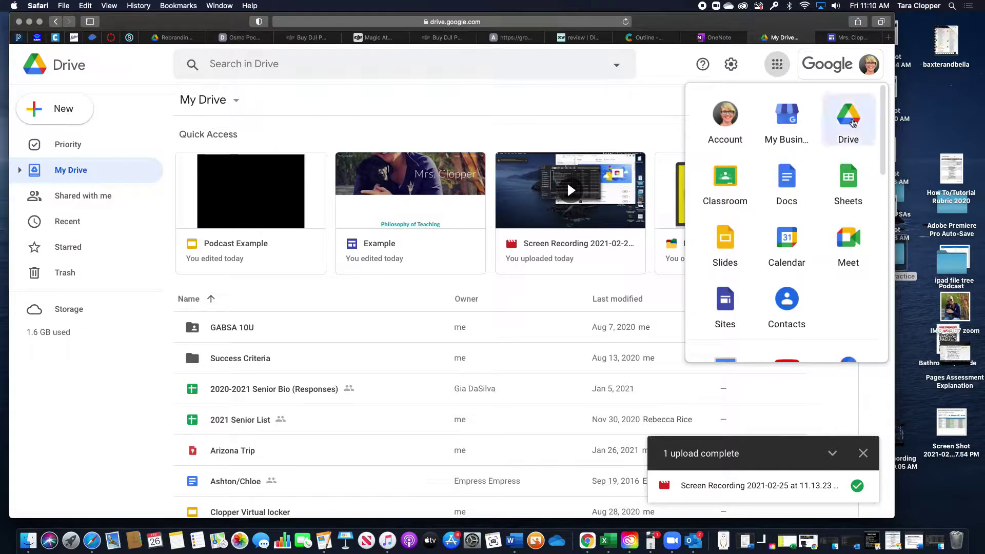
click(767, 66)
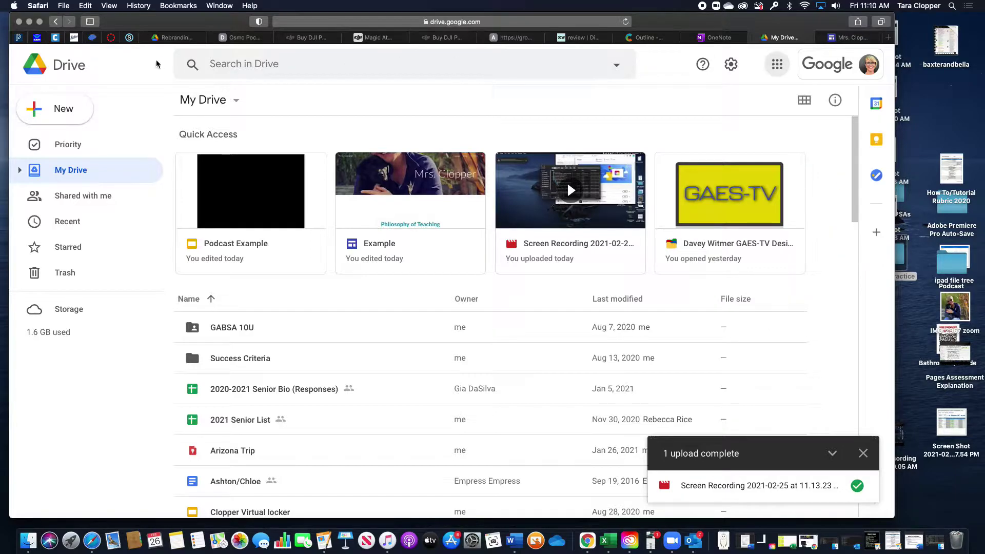
Upload Cloppers Awesome Podcast.mp4 from the Desktop's podcast practice folder to My Drive.
click(52, 113)
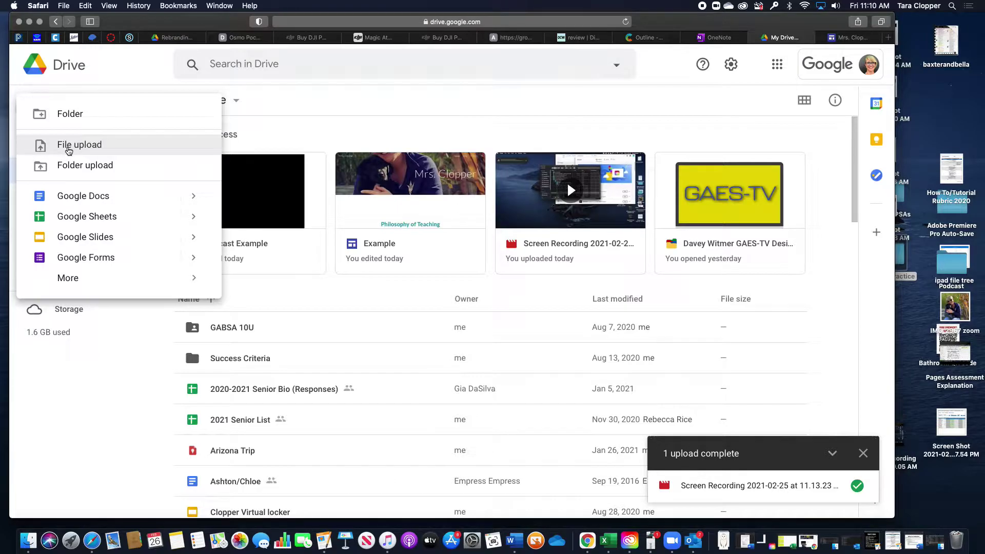
click(68, 147)
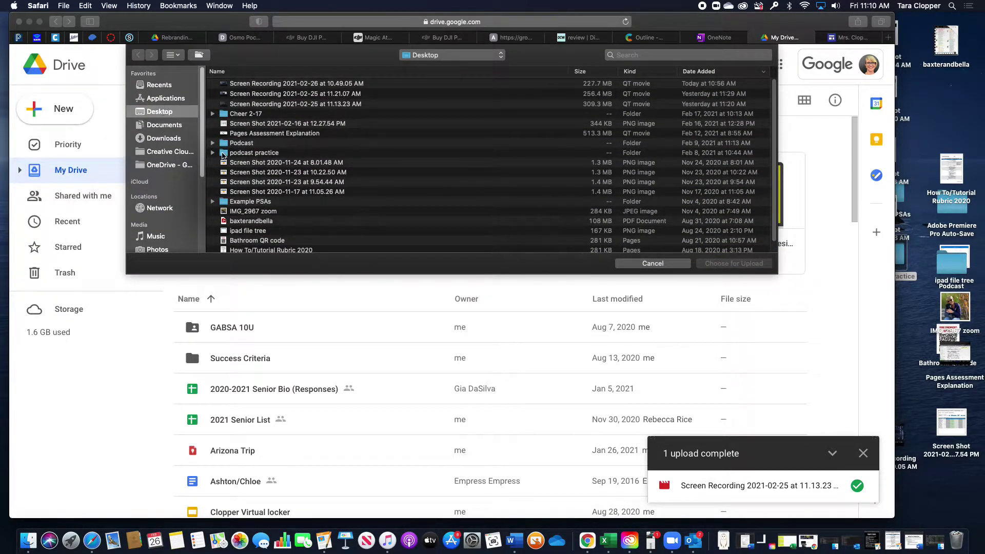
click(212, 153)
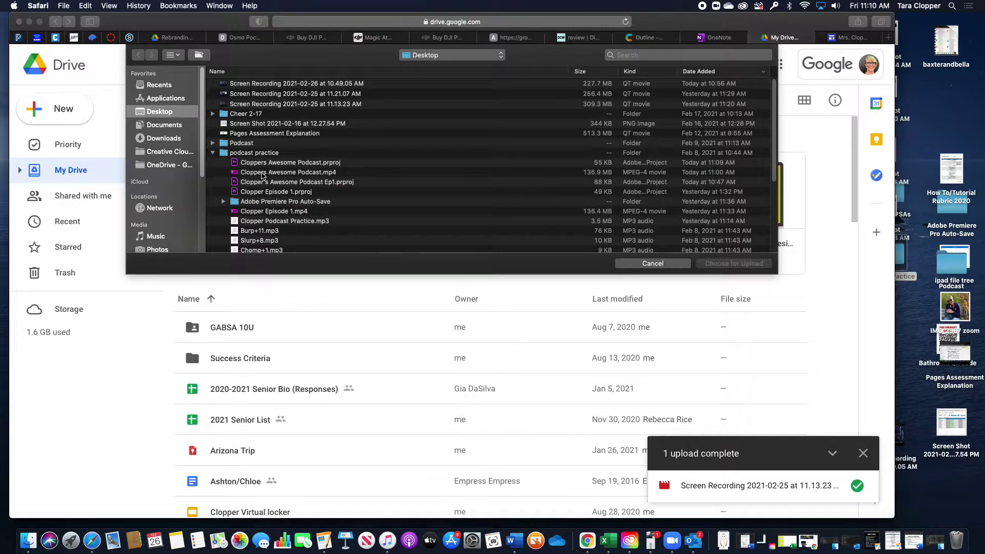
click(253, 173)
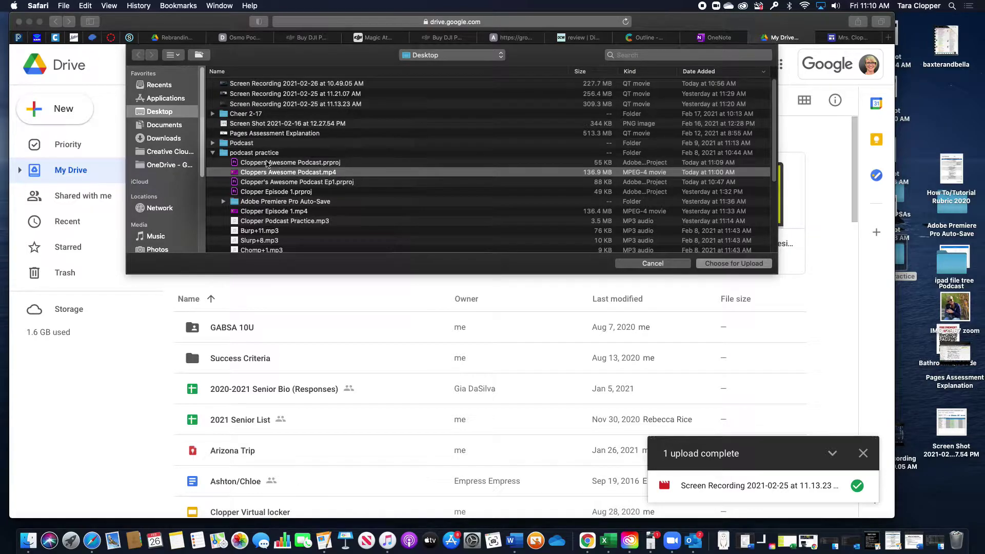
click(723, 265)
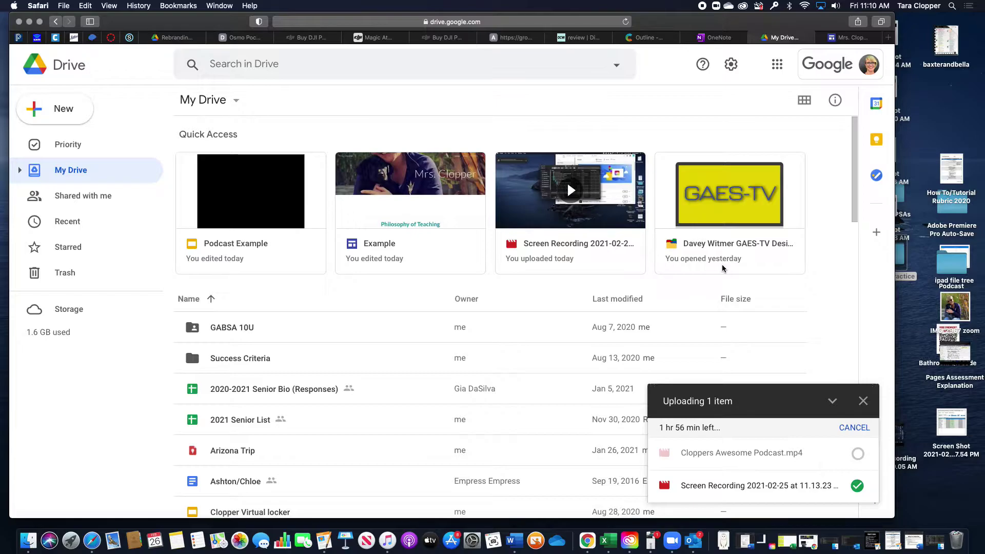
Create a new blank Google Slides presentation from Drive's New menu.
mouse_move(666, 464)
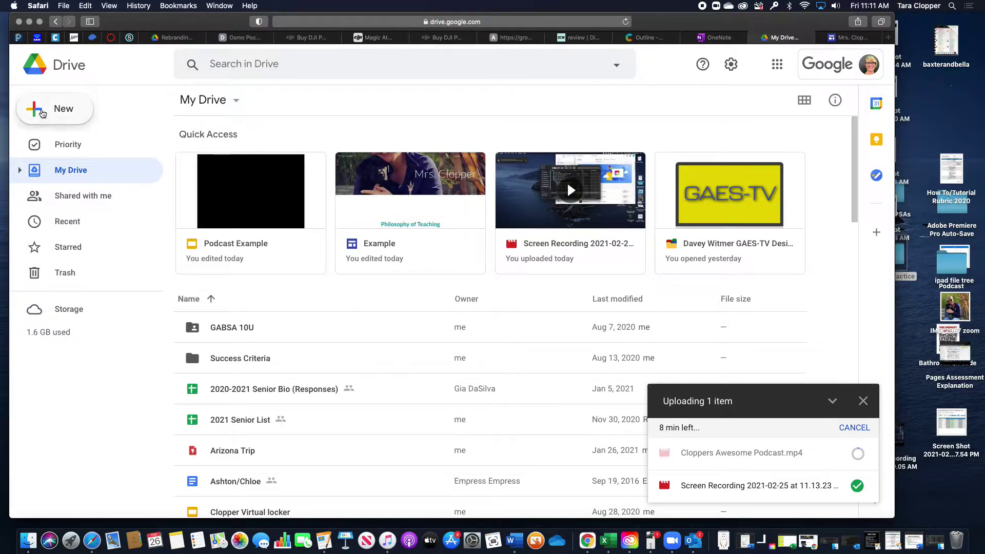
click(42, 114)
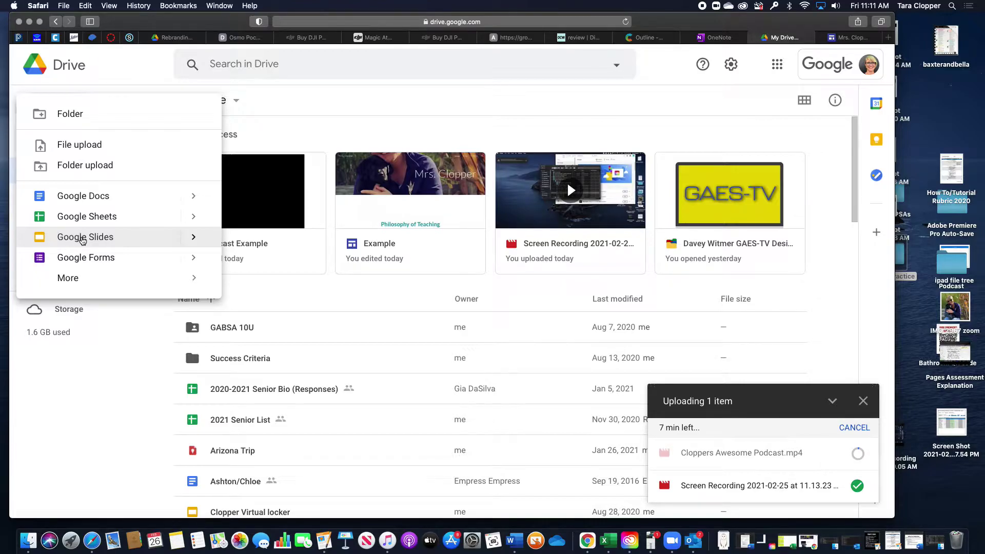
click(82, 237)
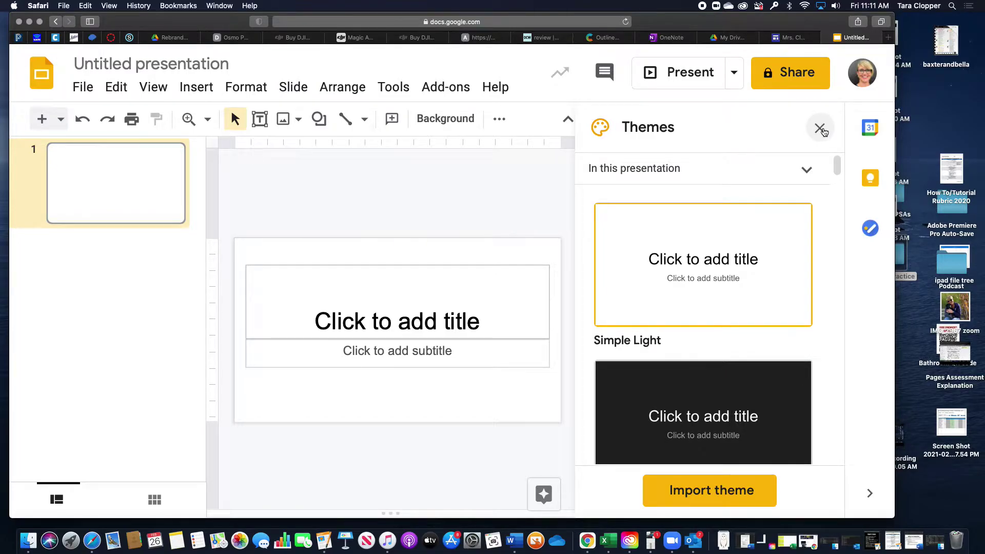
Apply the Simple Dark theme to the presentation and close the Themes panel.
scroll(762, 422, down, 1)
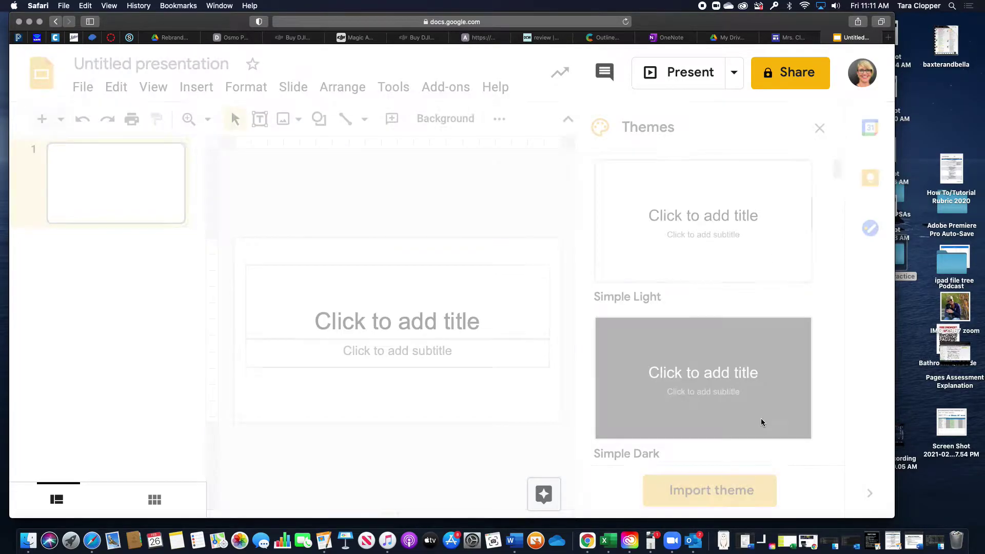
click(761, 422)
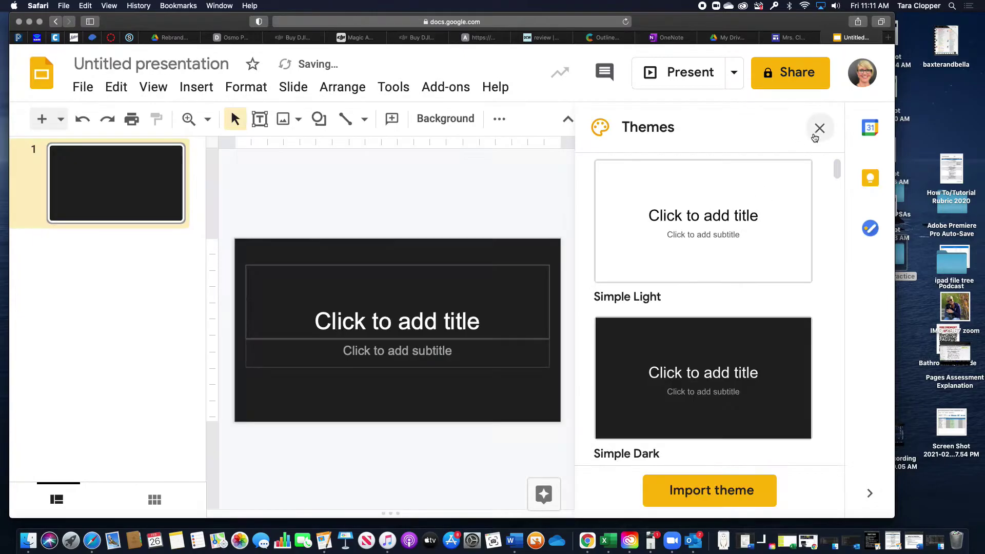
click(818, 129)
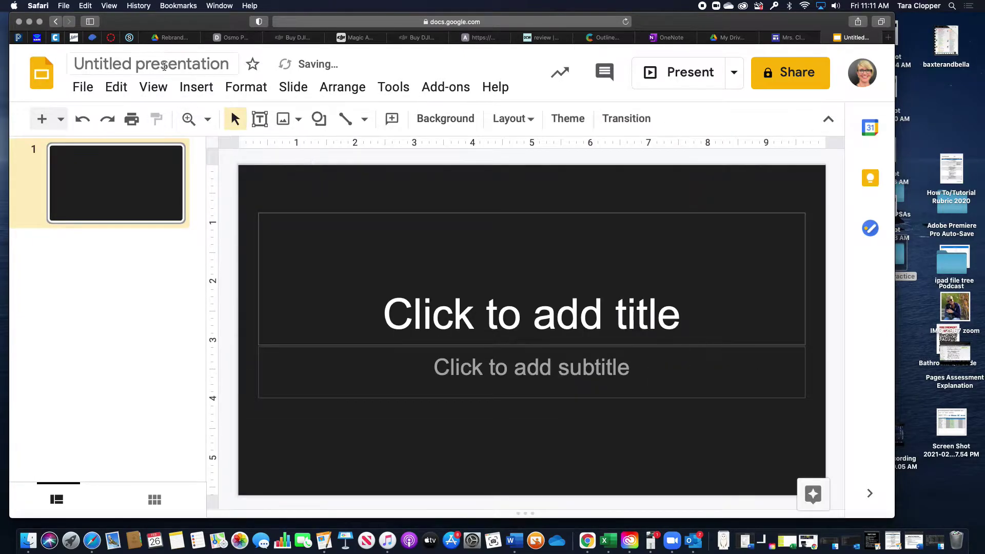
Insert the Screen Recording video from Google Drive onto slide 1.
click(195, 88)
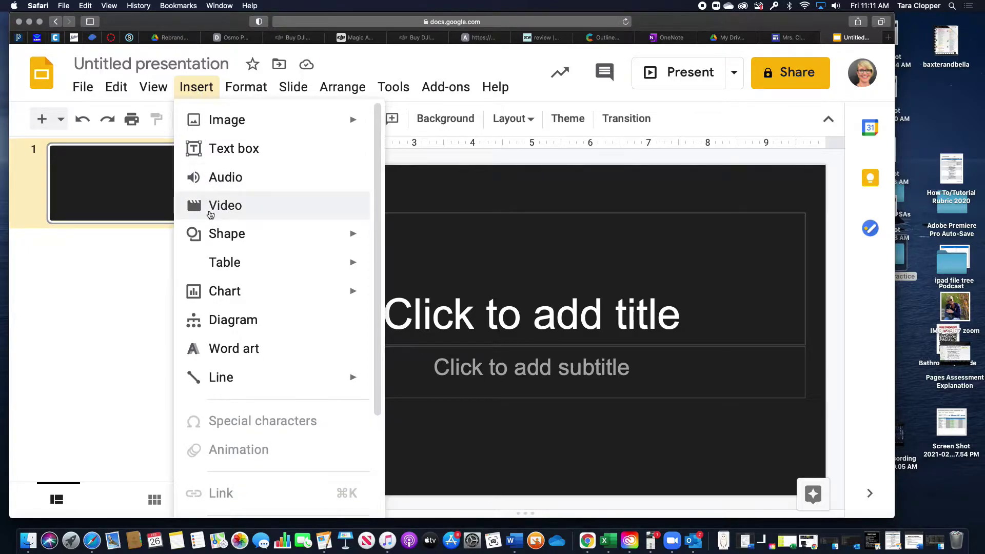
click(210, 208)
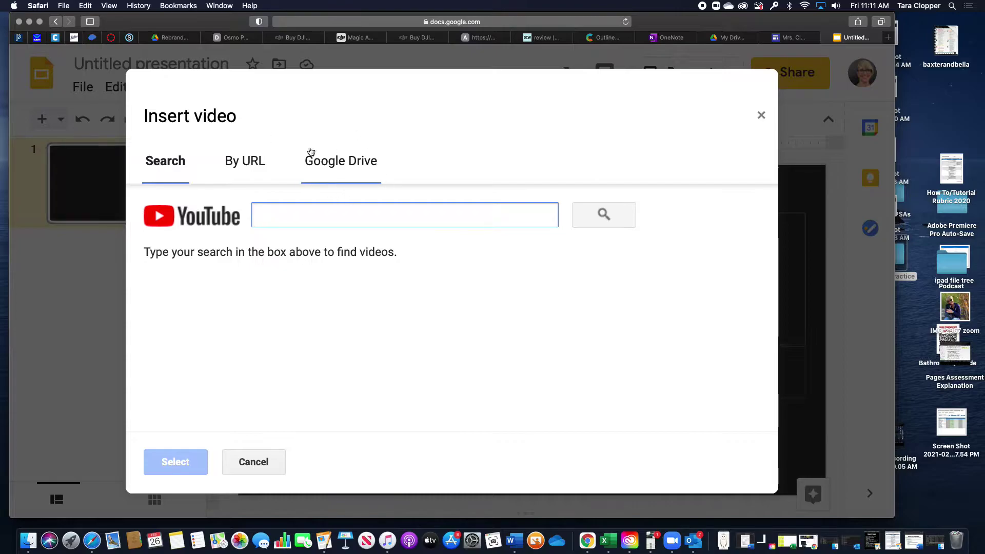
click(341, 160)
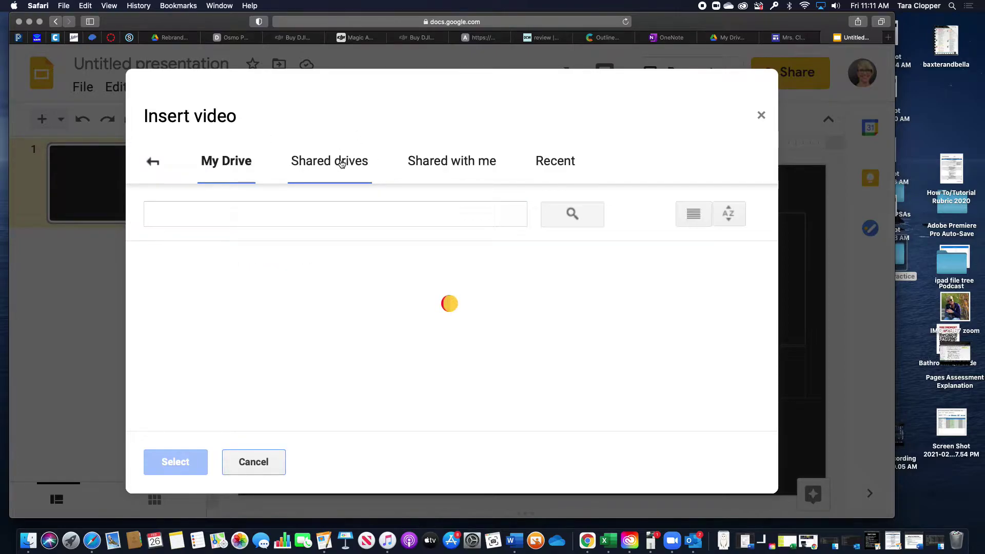
scroll(359, 314, down, 1)
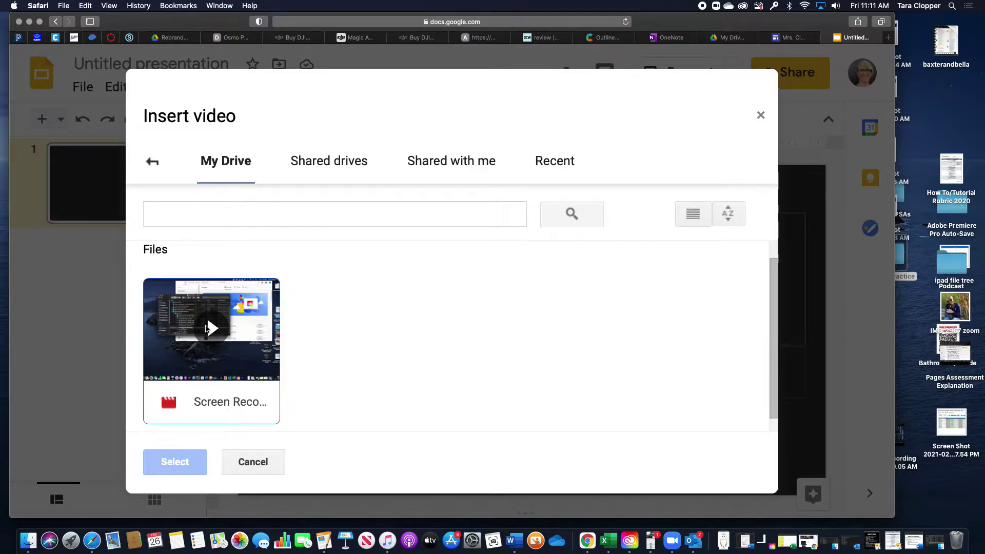
click(213, 334)
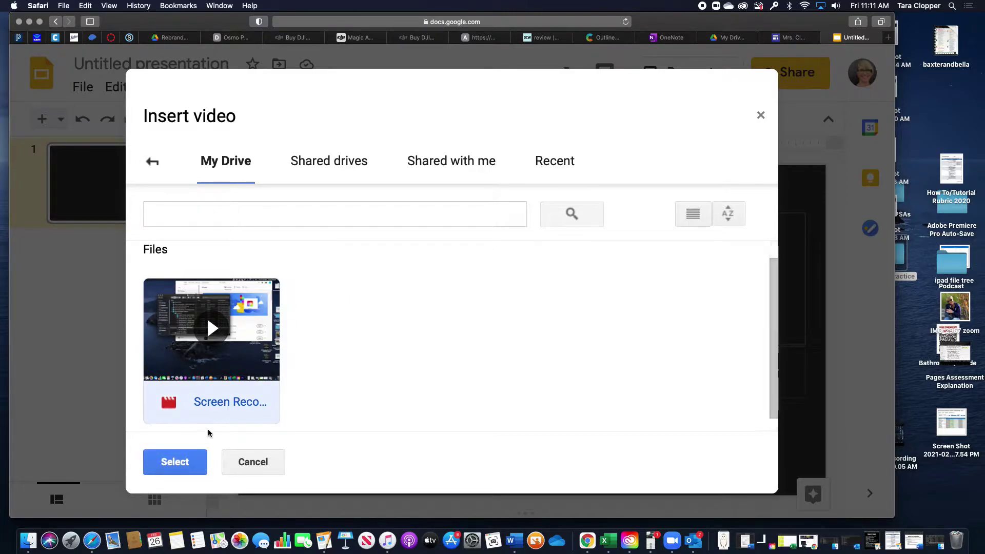
click(174, 463)
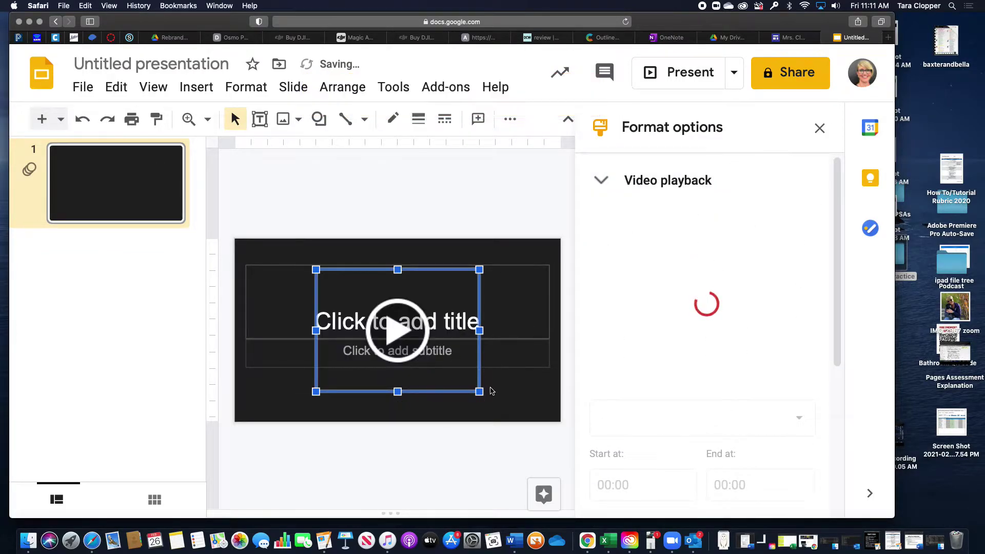
Enlarge the video and nudge it higher, then close Format options and dismiss the playback notice.
drag(479, 392, 516, 408)
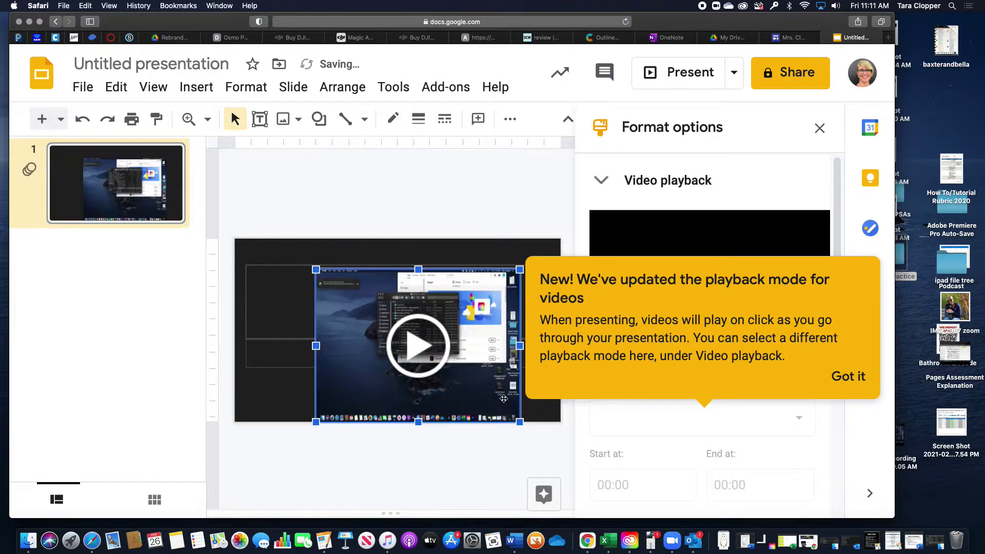
drag(466, 379, 451, 363)
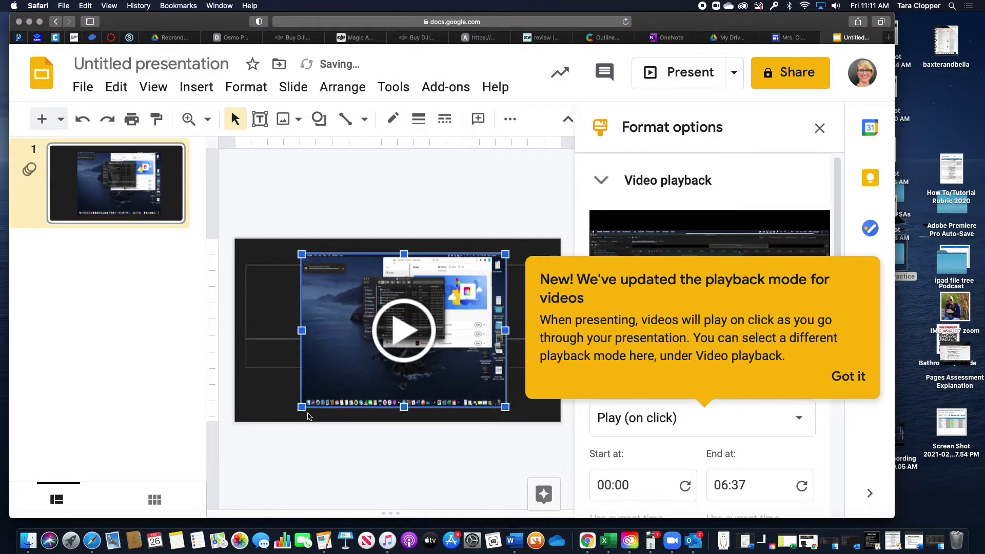
drag(301, 406, 287, 417)
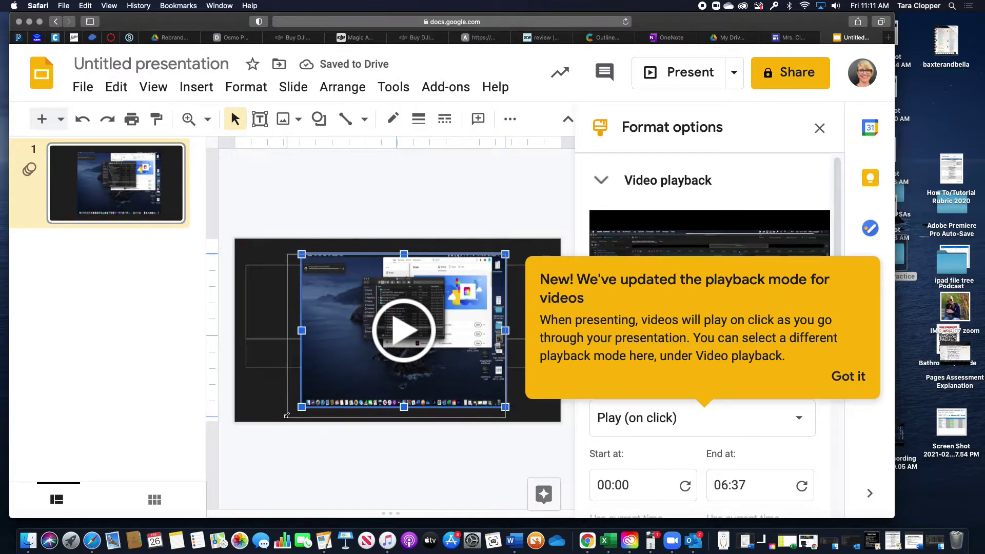
drag(436, 369, 441, 360)
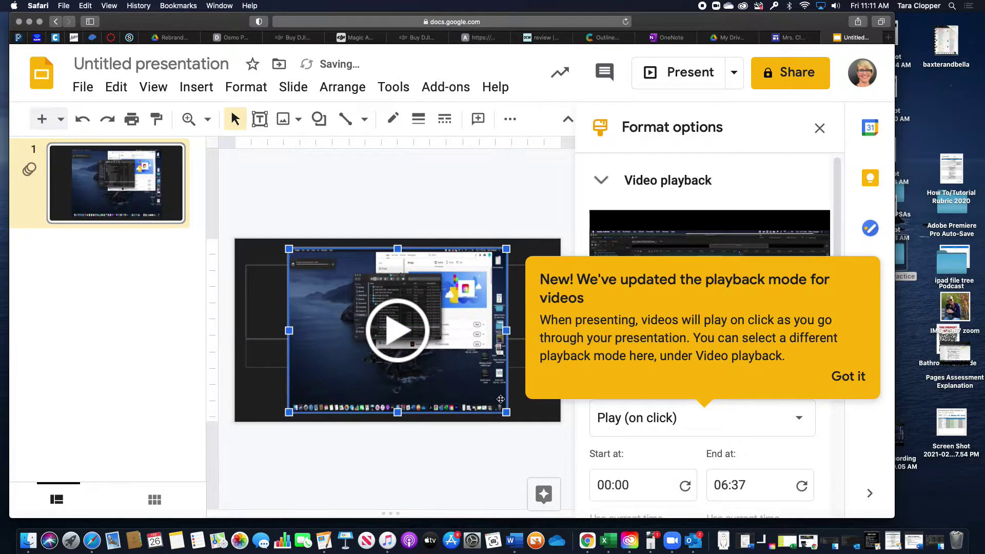
click(530, 410)
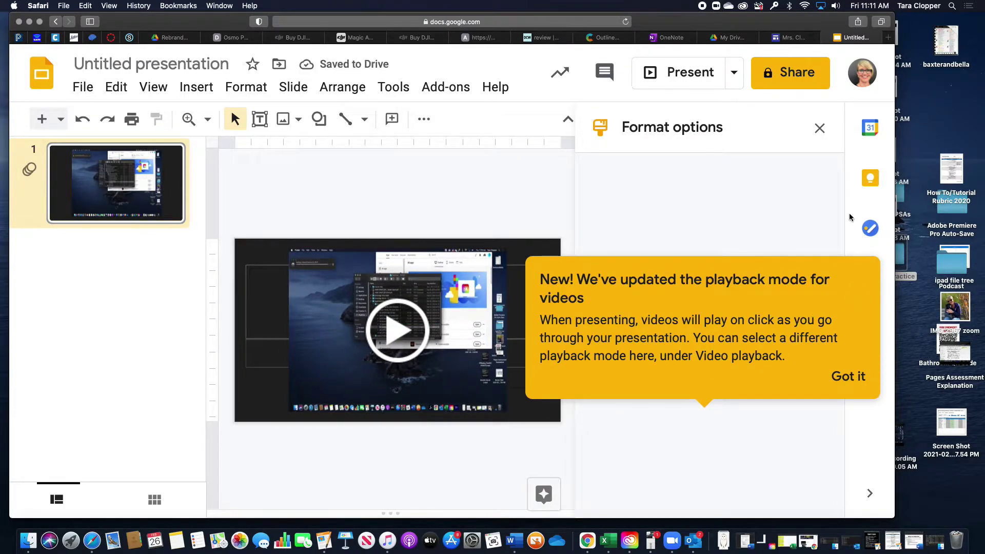
click(819, 128)
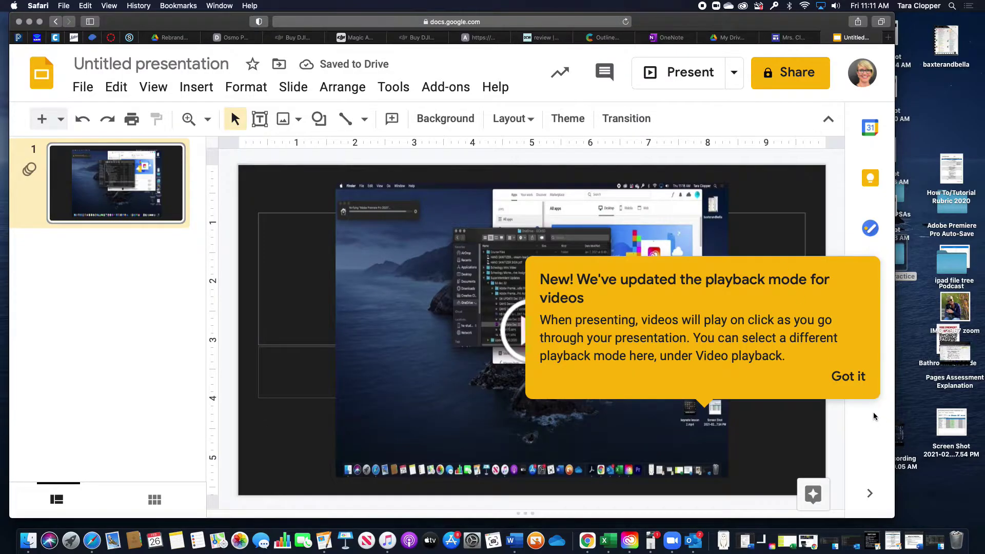
click(853, 379)
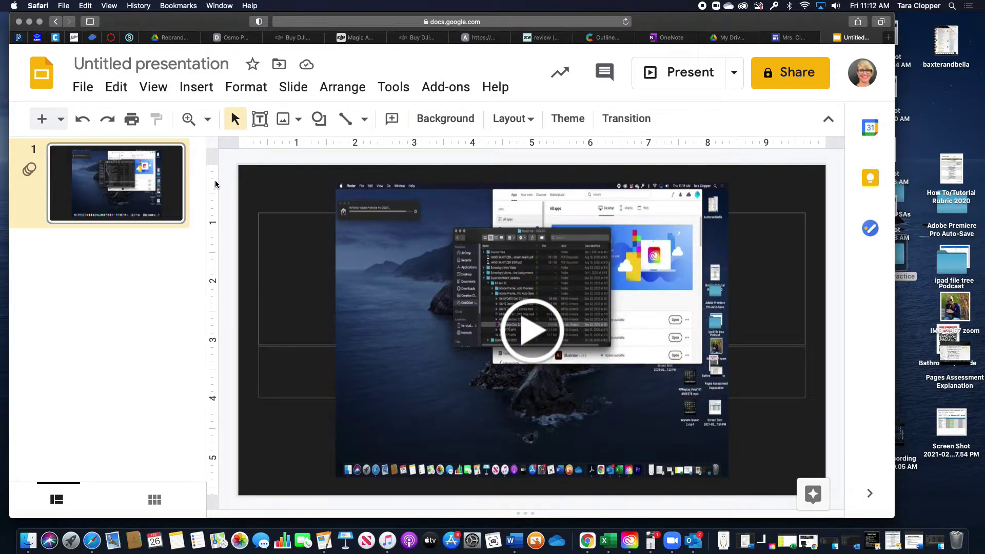
Retitle the presentation 'Clopper Podcast', then go back to the Google Sites tab.
click(175, 61)
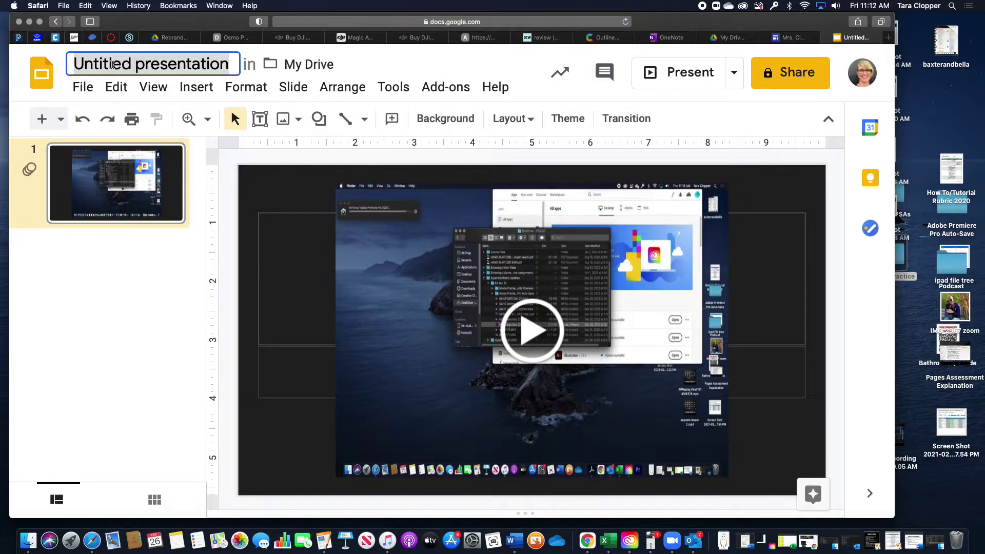
text(P)
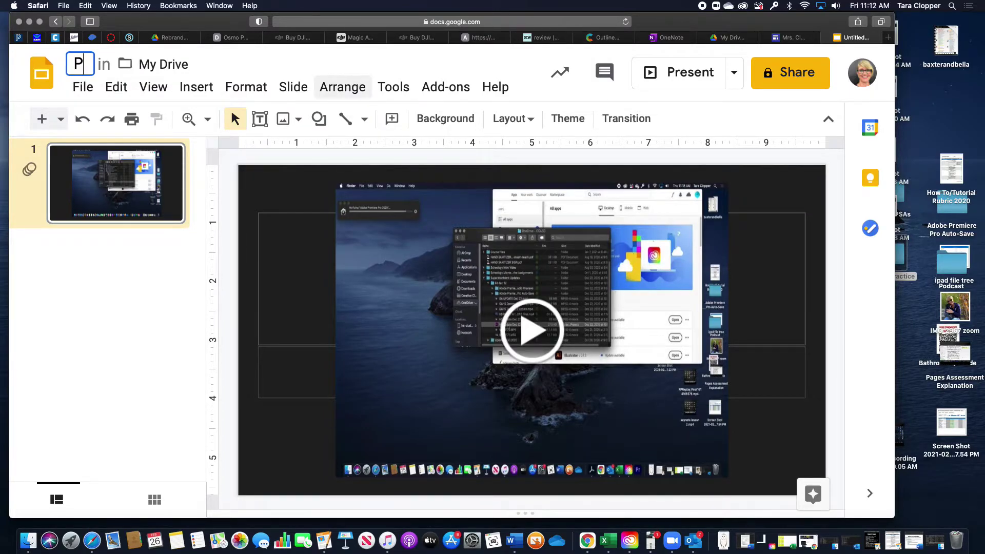
key(BackSpace)
text(Clop)
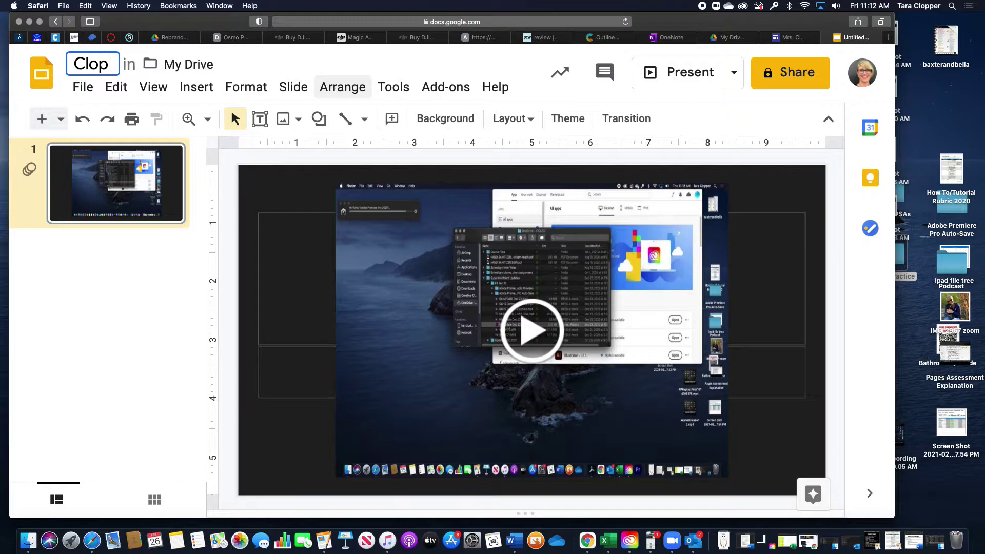
text(per P)
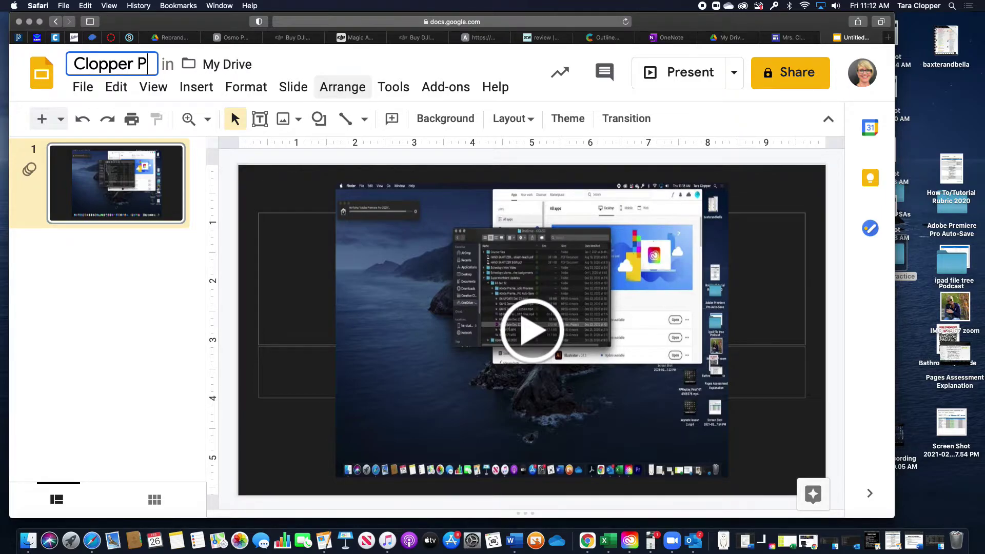
text(odcast)
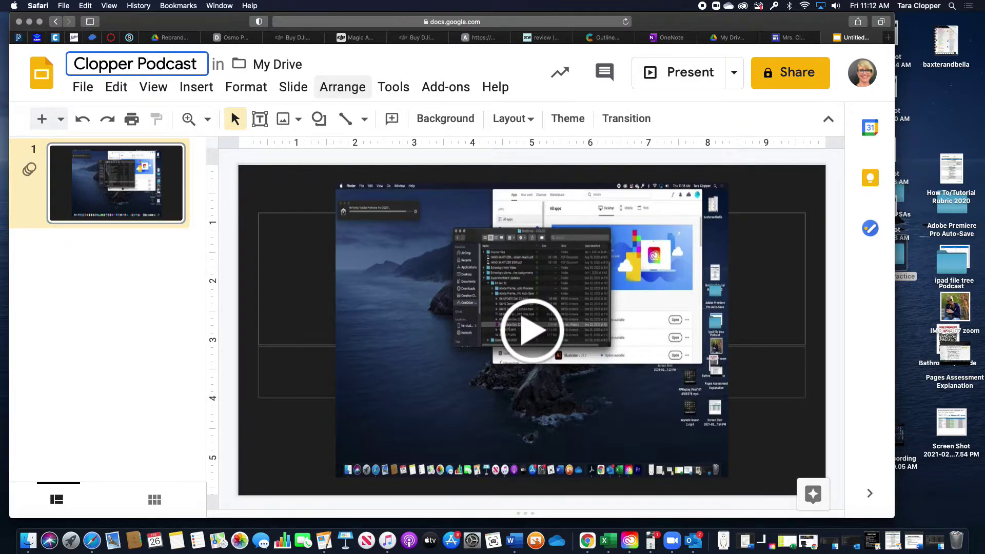
click(103, 271)
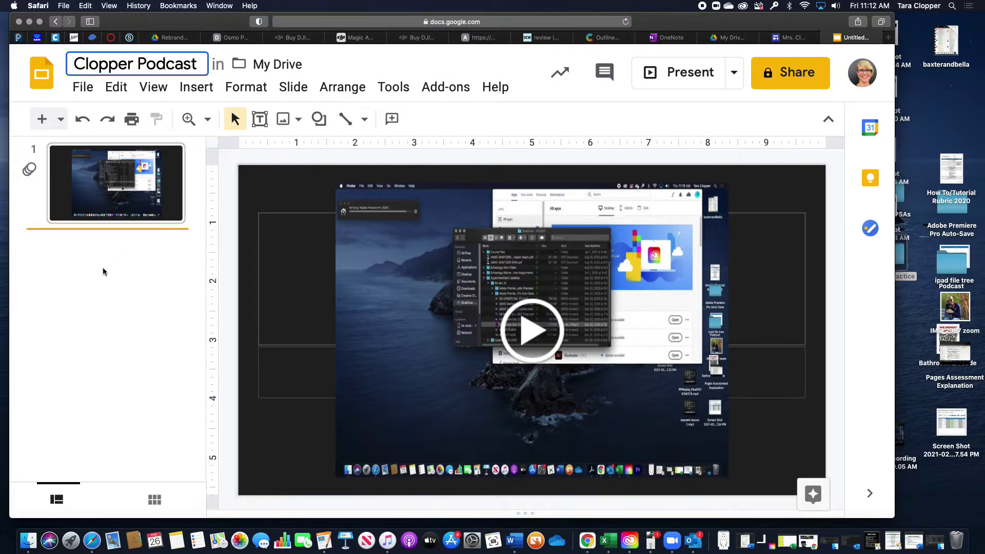
click(349, 60)
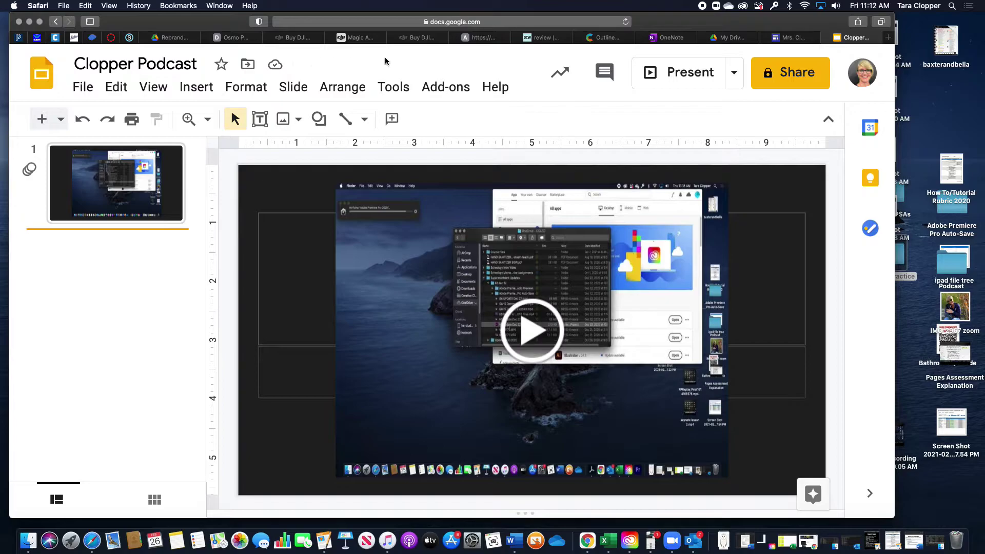
click(801, 41)
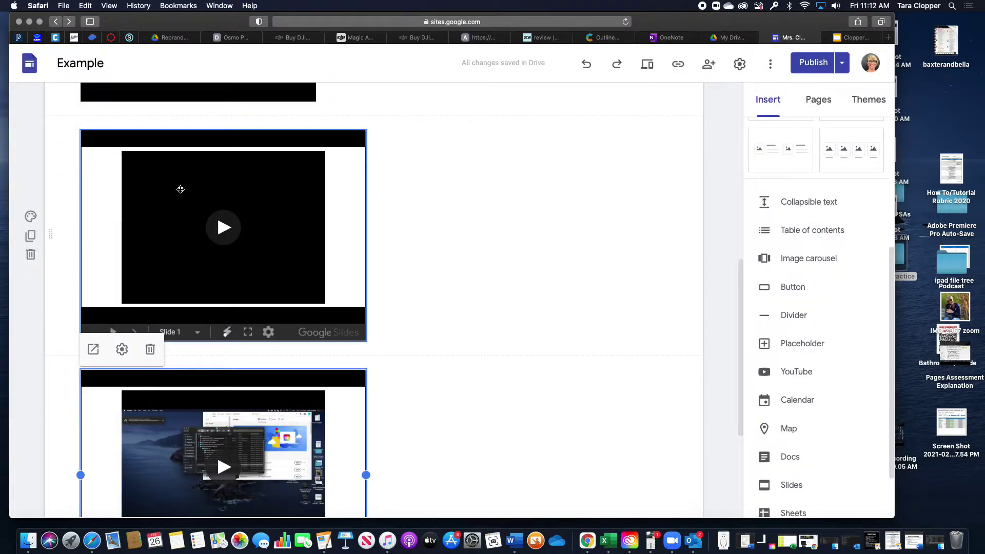
Delete the two old Slides embed sections, then reopen the Portfolio page via the Blog page.
click(30, 255)
click(30, 382)
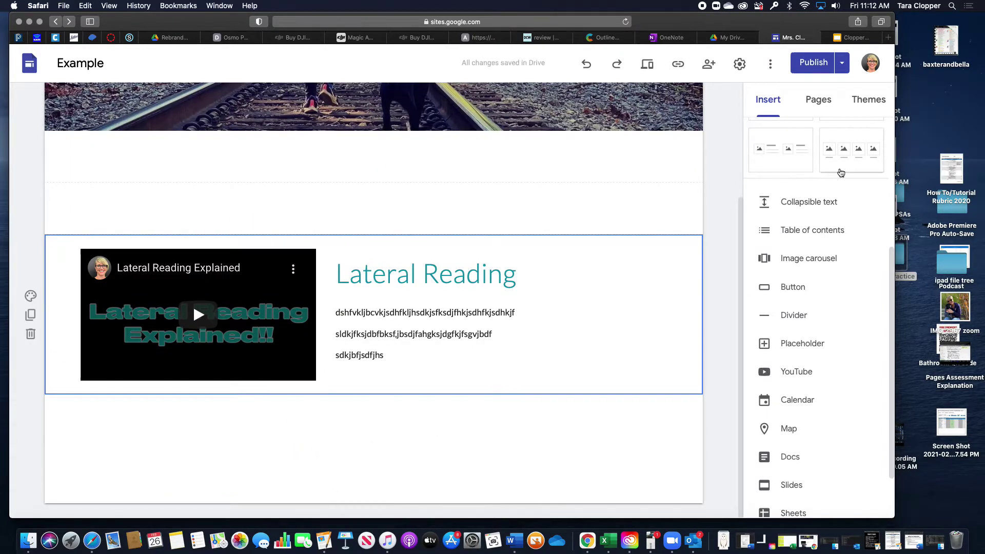
scroll(683, 134, up, 3)
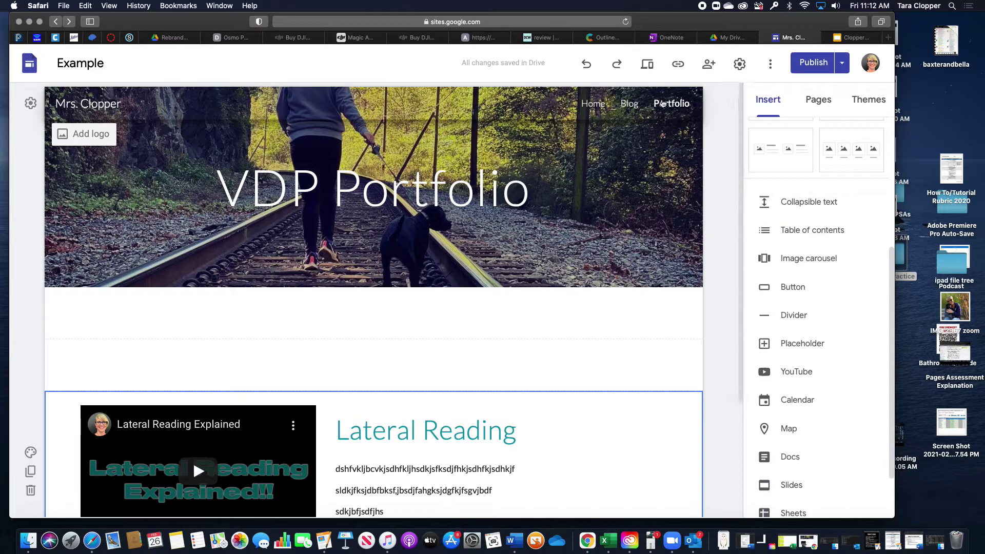
click(630, 104)
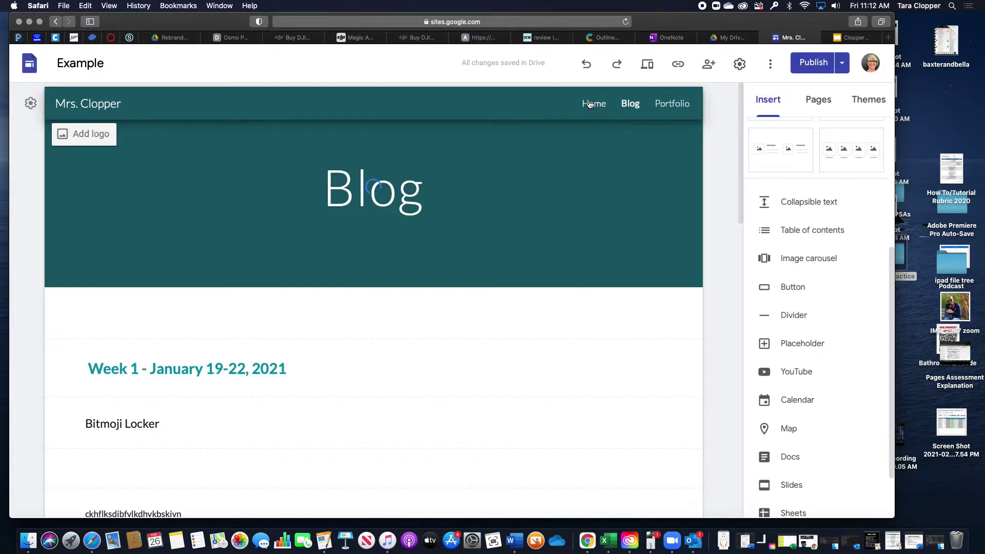
click(676, 105)
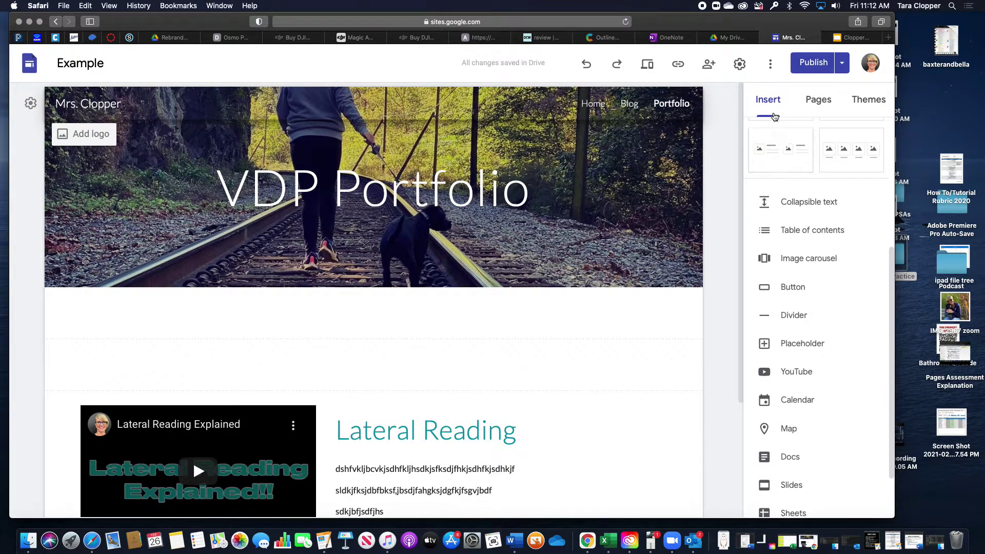
Insert the Clopper Podcast presentation through the Slides picker in the Insert panel.
scroll(821, 223, down, 3)
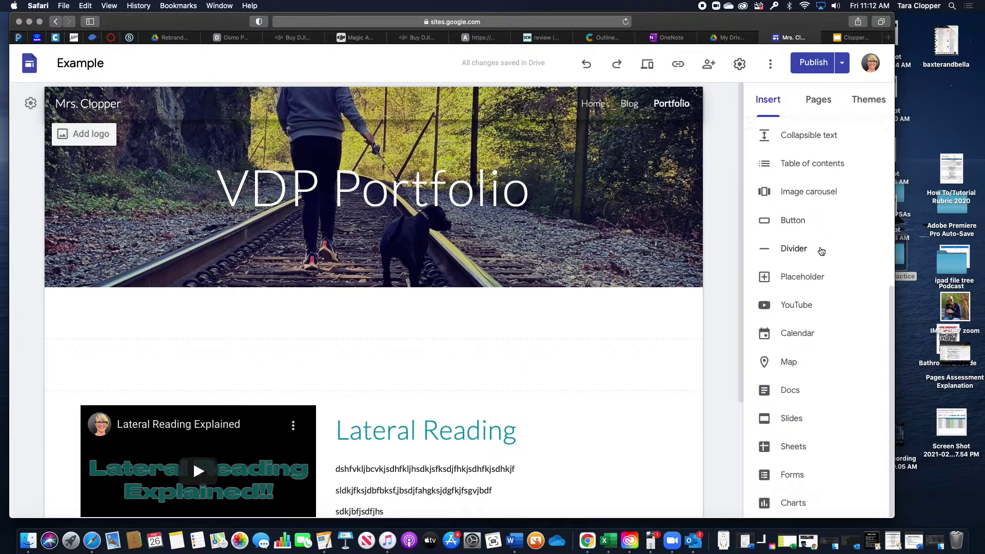
click(795, 419)
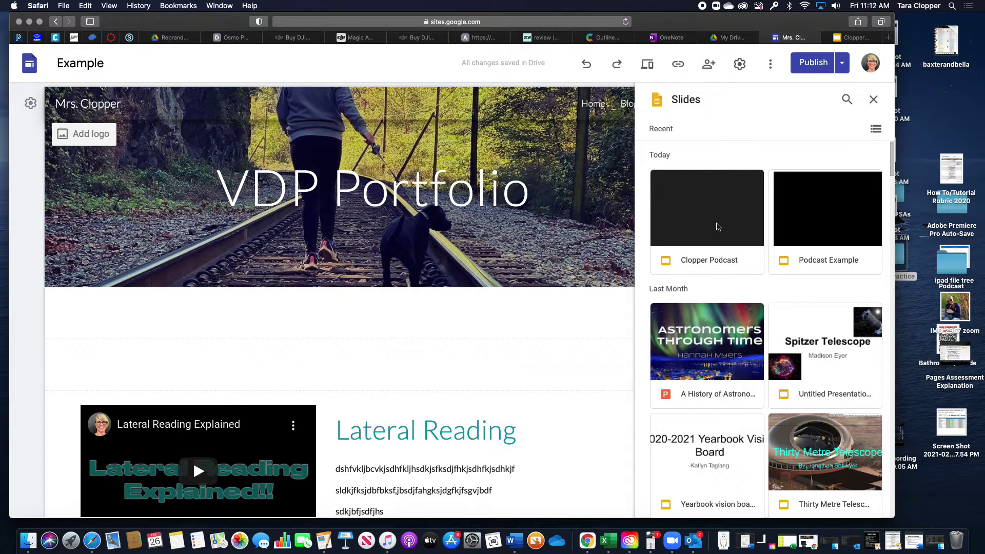
click(697, 262)
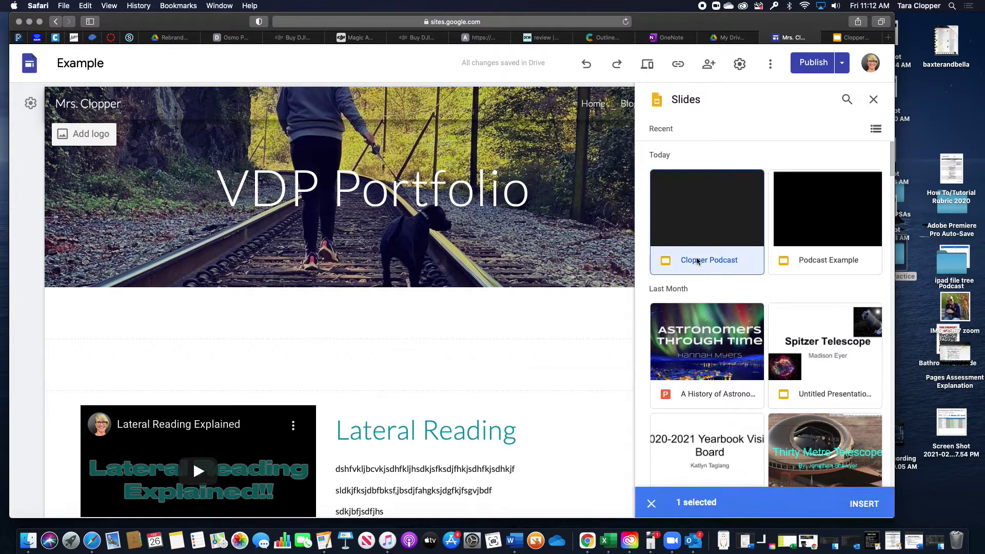
click(865, 504)
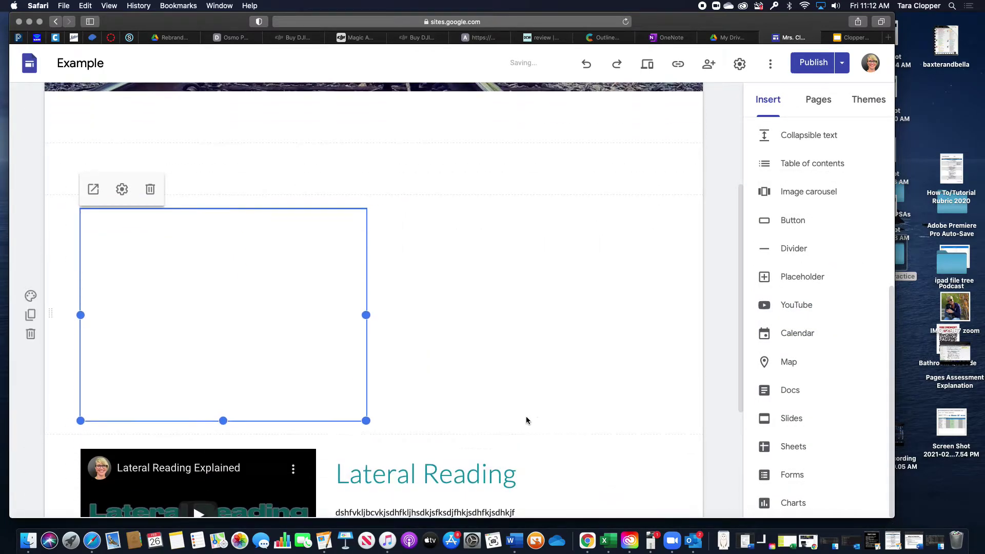
scroll(373, 331, down, 2)
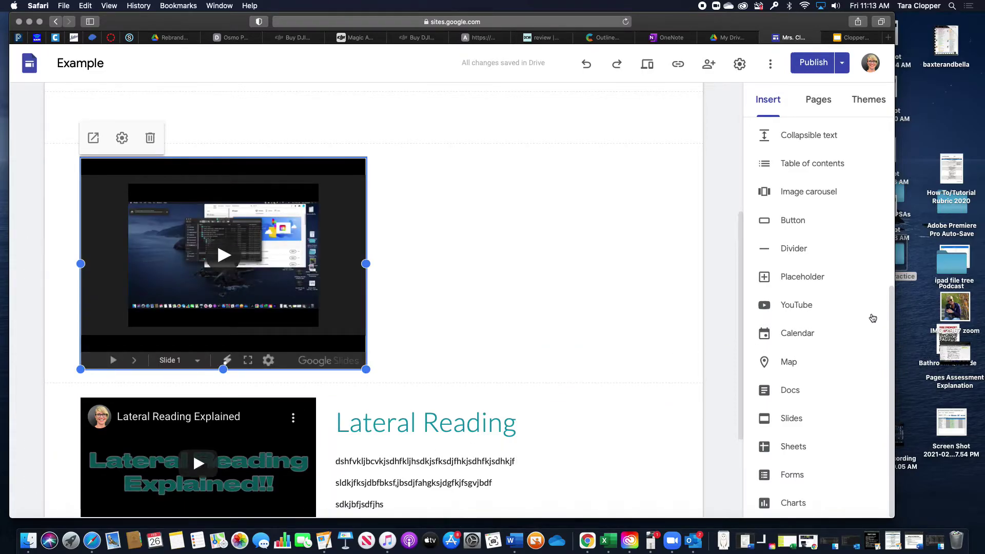
Add an image-and-text layout section below Lateral Reading.
scroll(835, 241, up, 6)
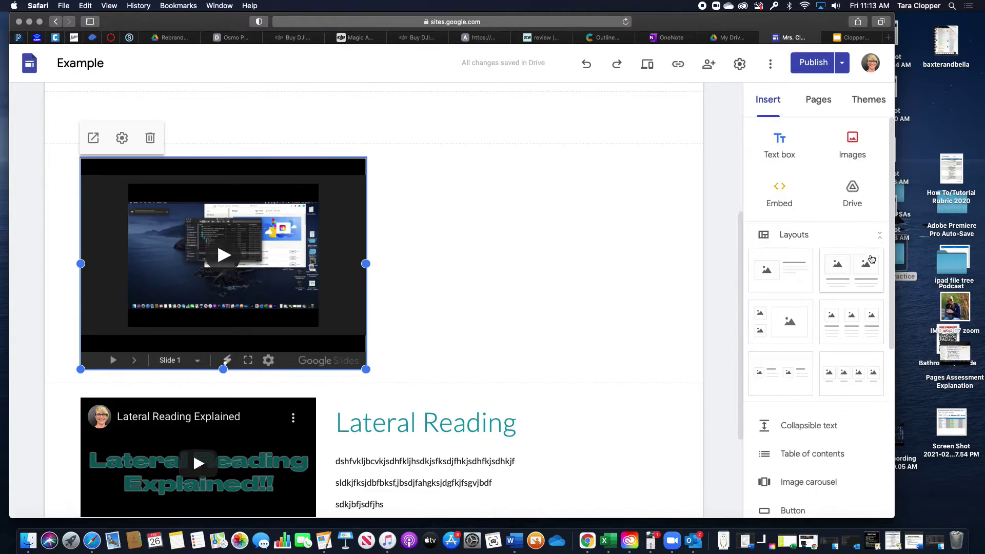
click(530, 228)
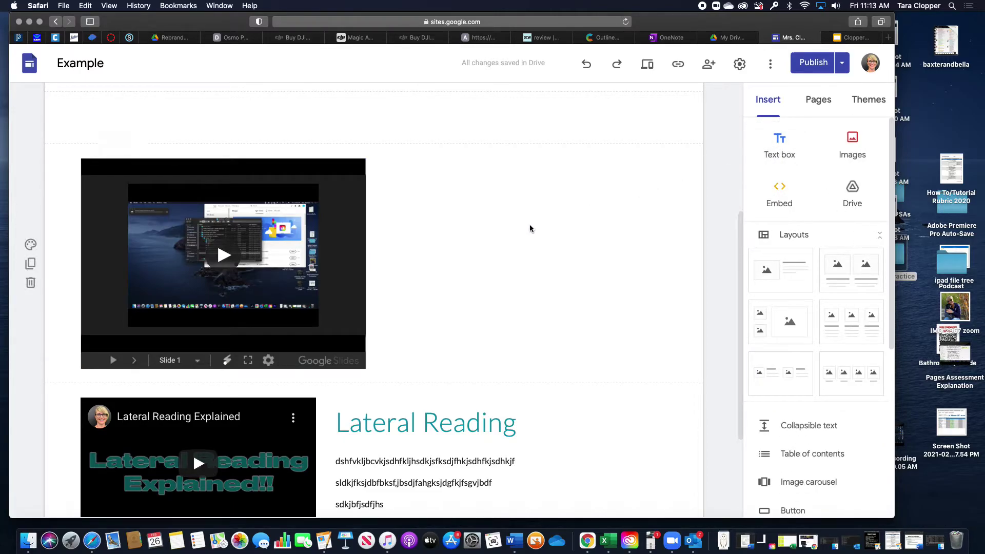
click(792, 272)
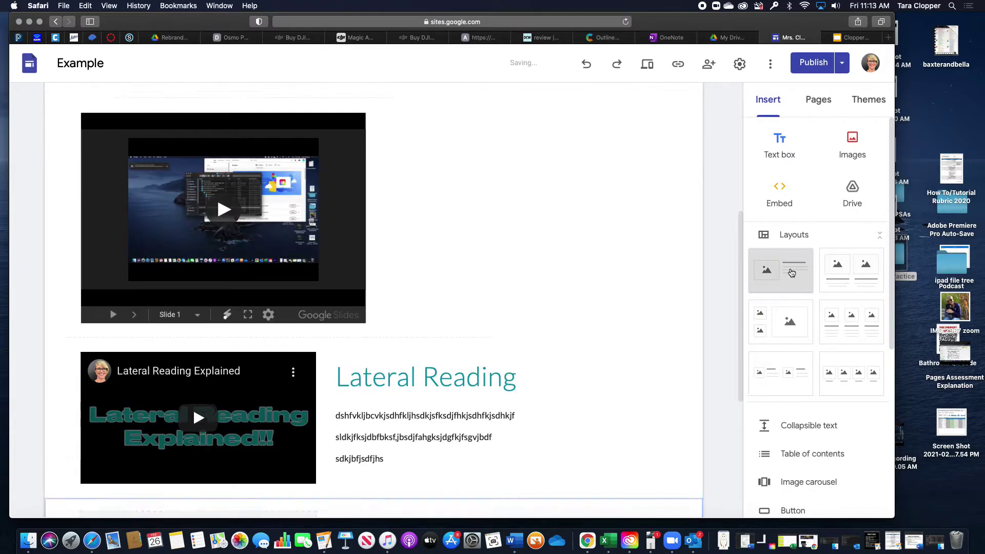
Fill the layout's image placeholder with Clopper Podcast from Drive's Recent files.
click(198, 314)
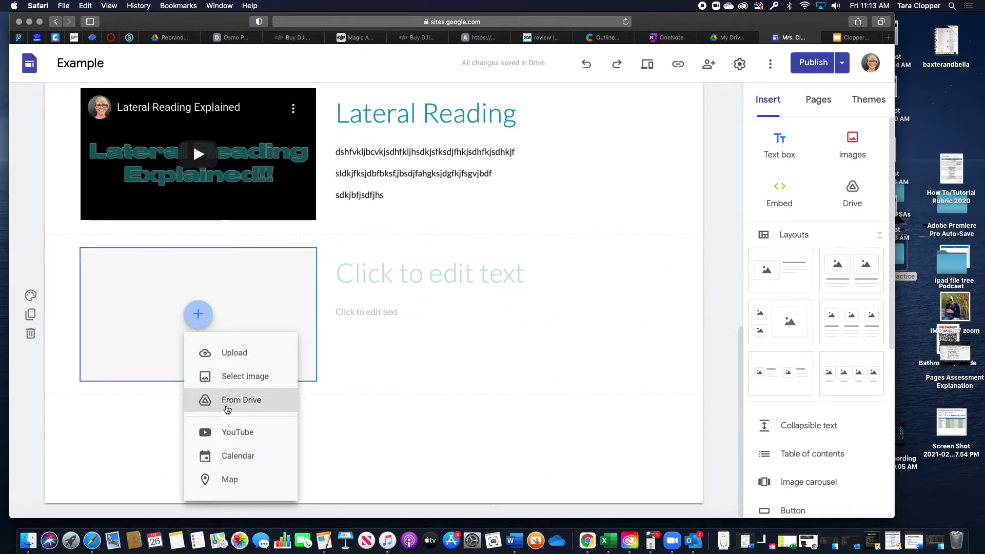
click(228, 405)
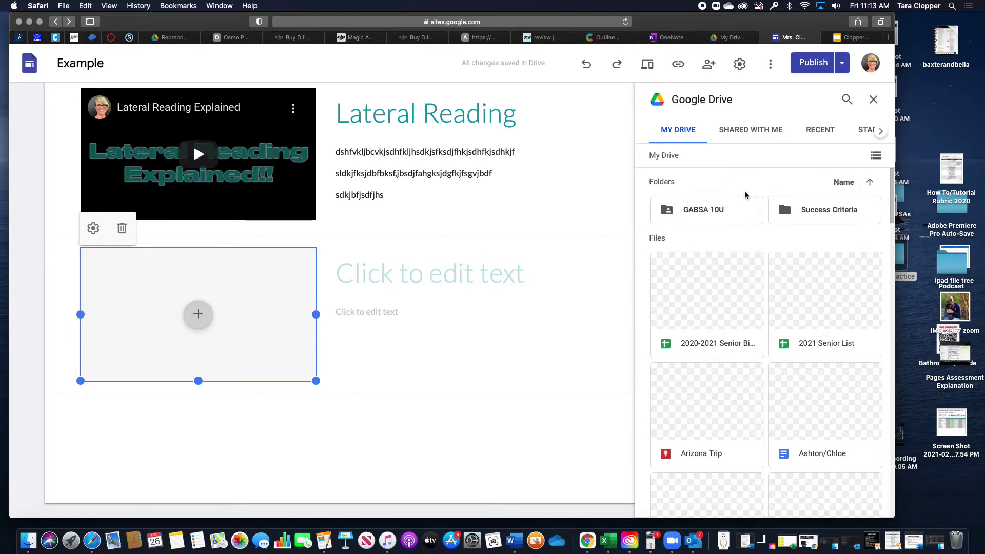
click(810, 132)
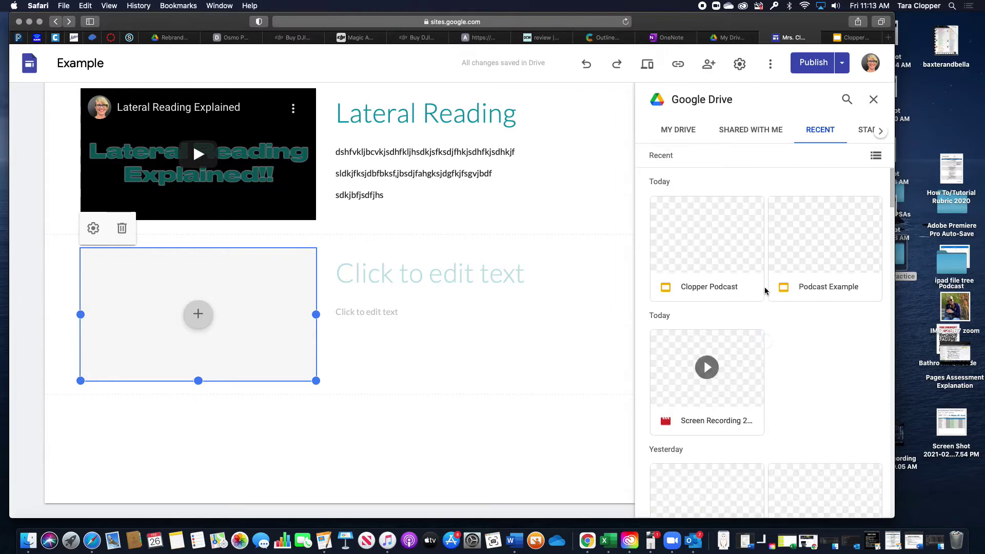
click(699, 259)
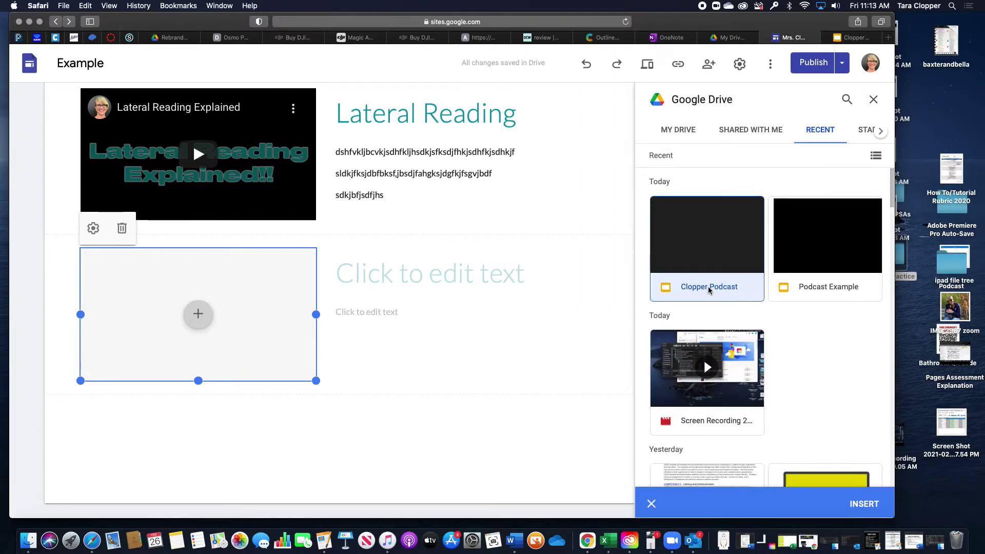
click(864, 504)
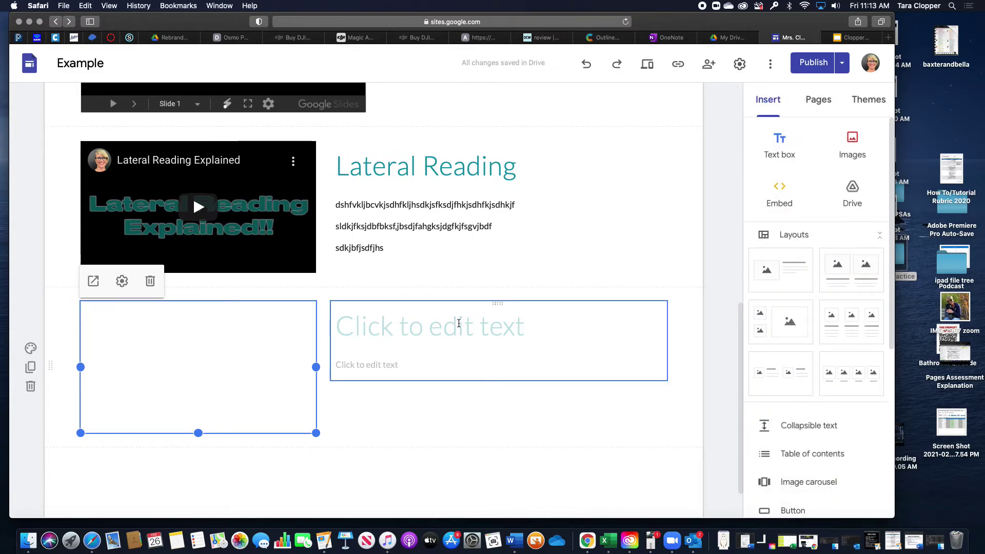
Title the new podcast section 'Very First Podcast'.
click(518, 330)
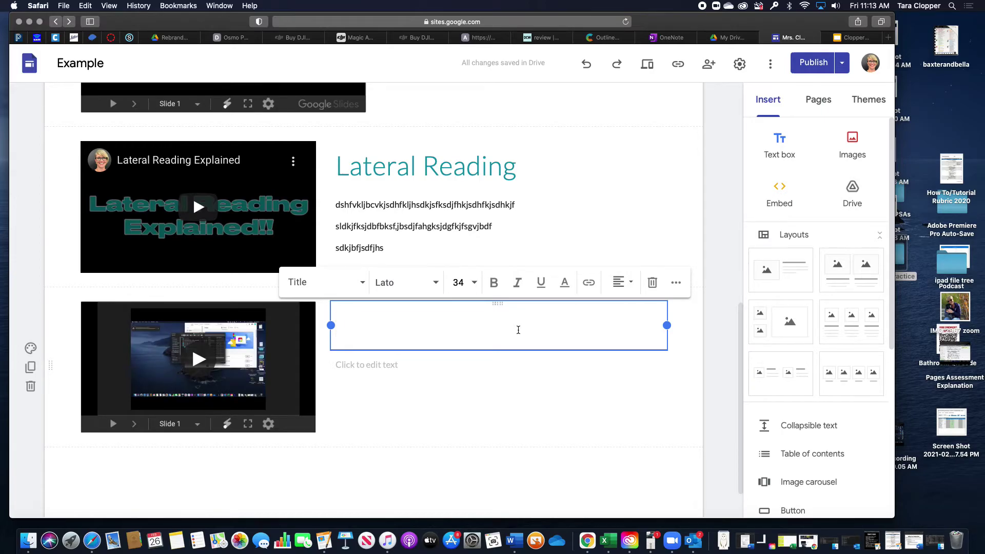
click(479, 333)
text(Very )
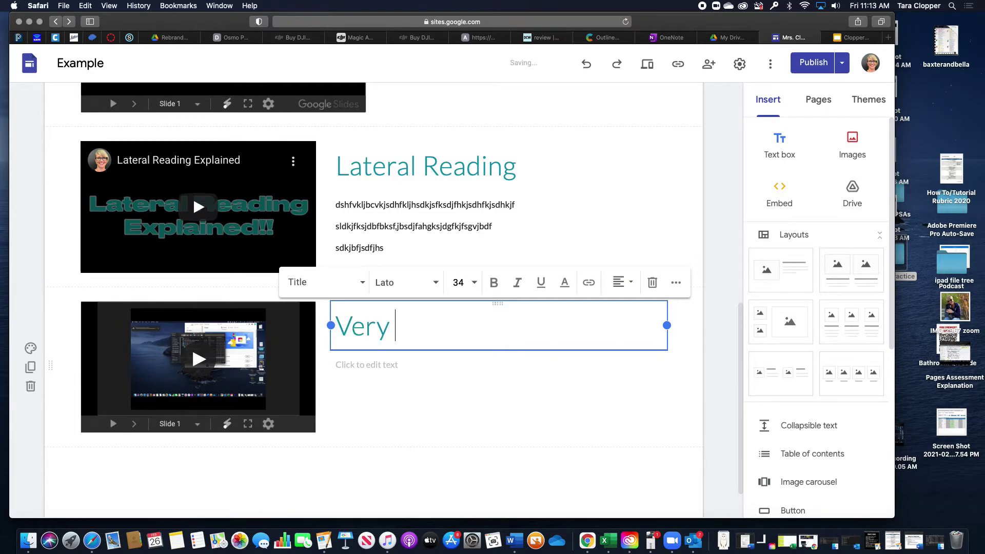
text(First Po)
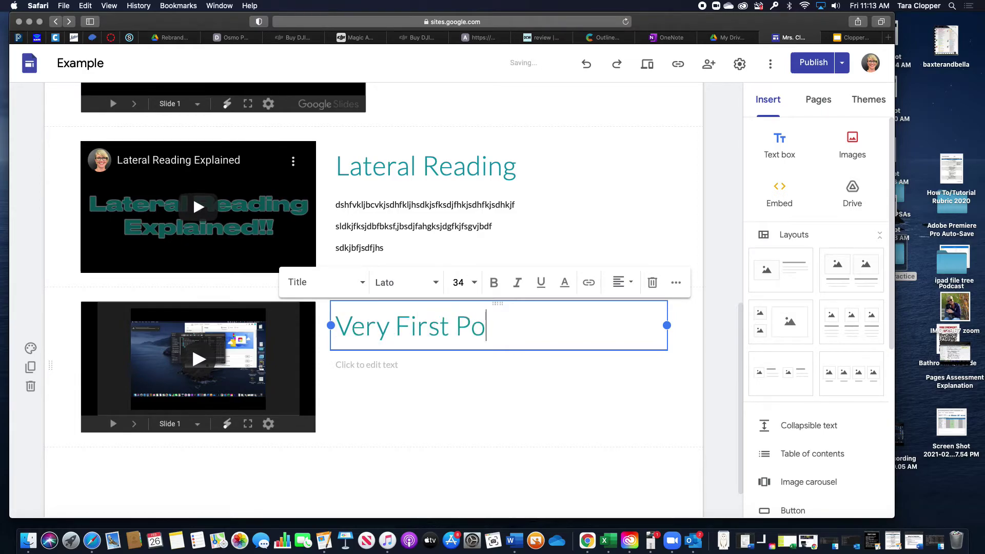
text(dcas)
key(BackSpace)
text(ast)
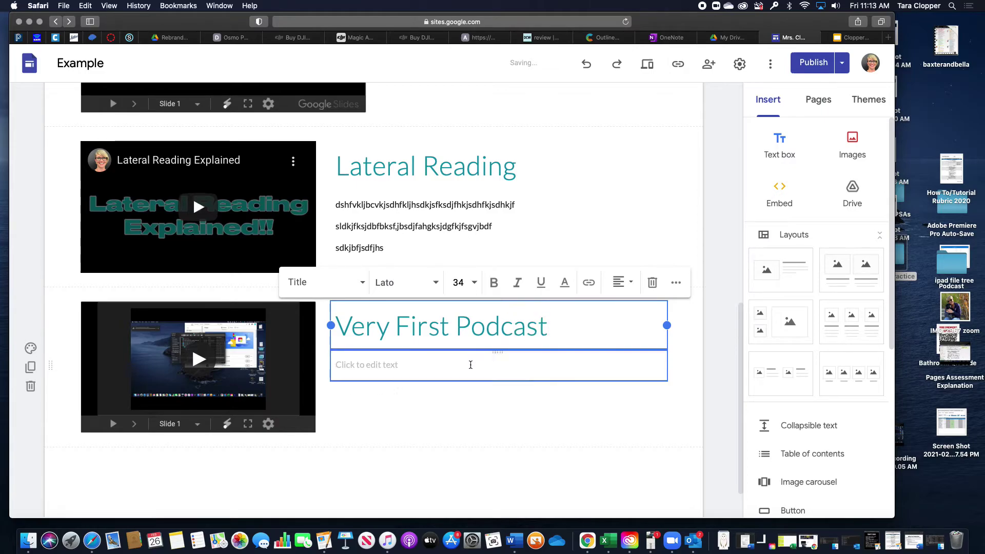
Fill the section's body with placeholder description text.
click(405, 367)
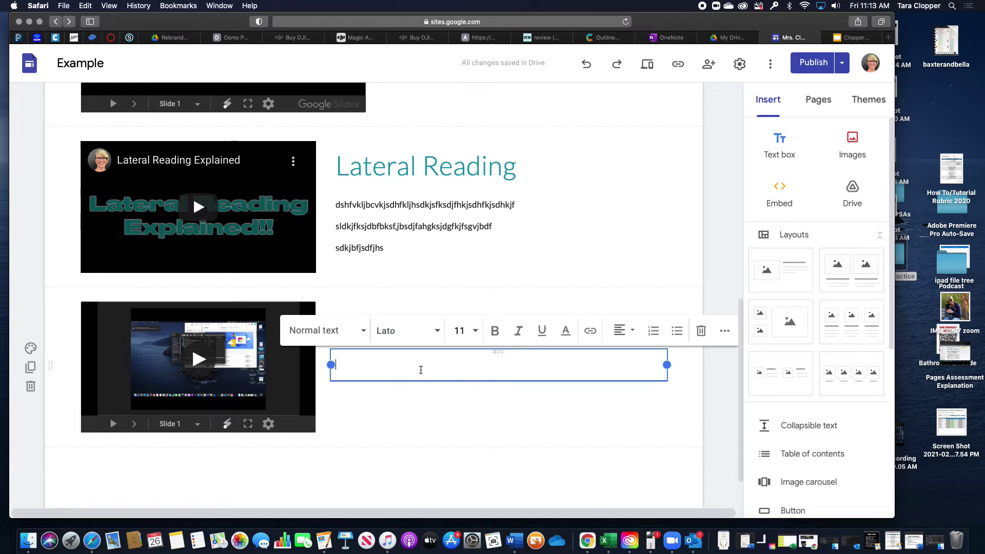
text(xkjchvkxcbvkxbczkvbsdjkh)
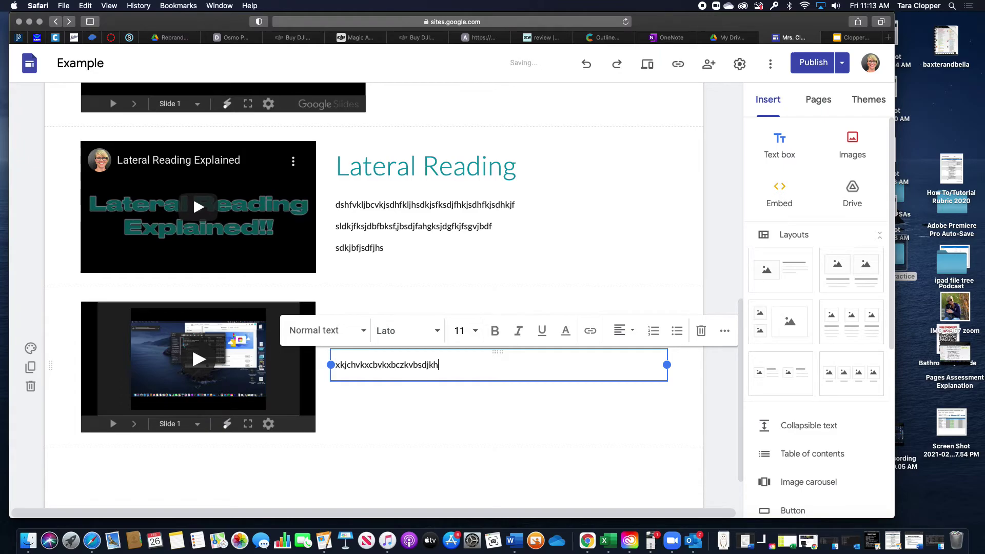
text(bvljscxbvjnxbzcvljkbsdvjbjCXBVIHXDBVj)
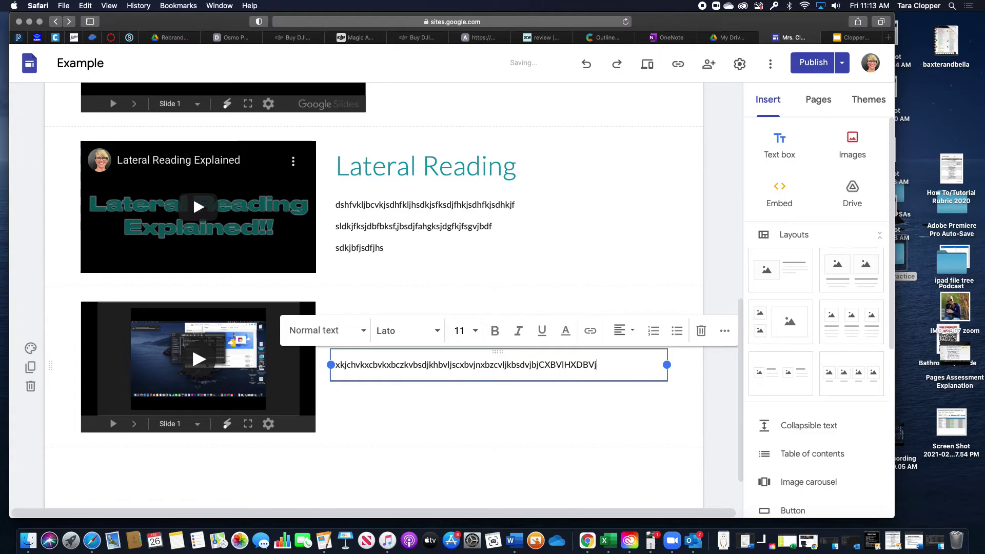
text(xnbCjvnbxcjnbvjxcn jxBCVlkjxBCLKvjbXLKCJVb)
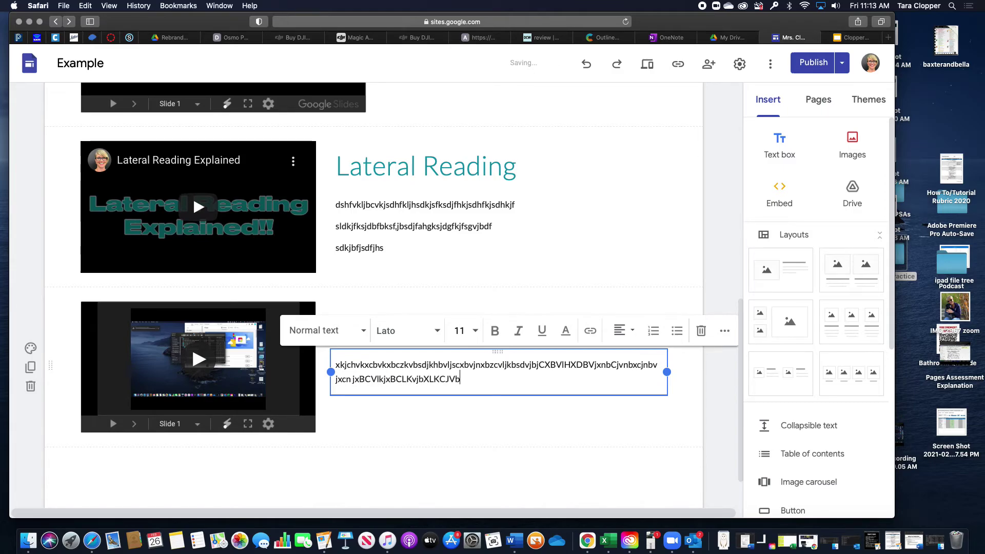
text(sKJDXcZDJHfvhsdvjuhdxvjxdjv)
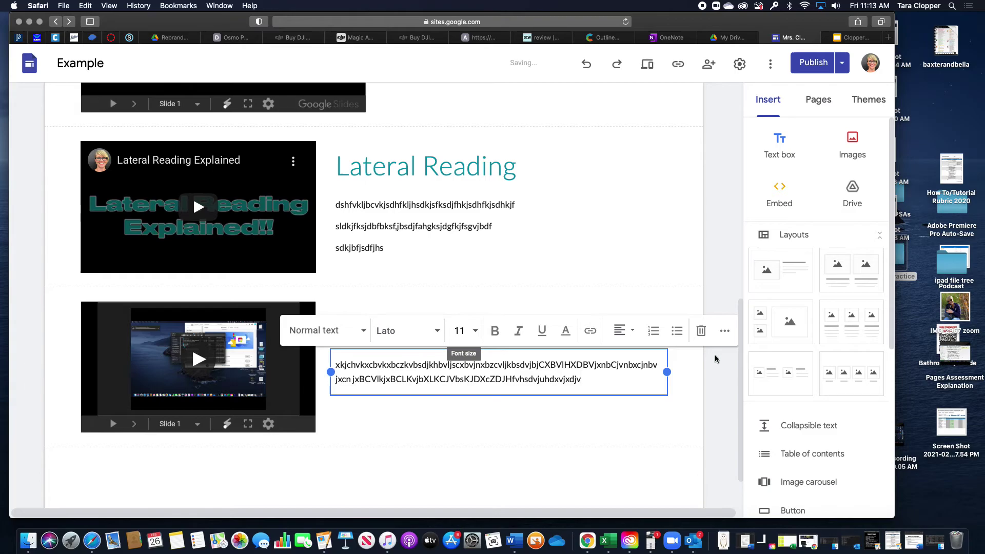
click(701, 423)
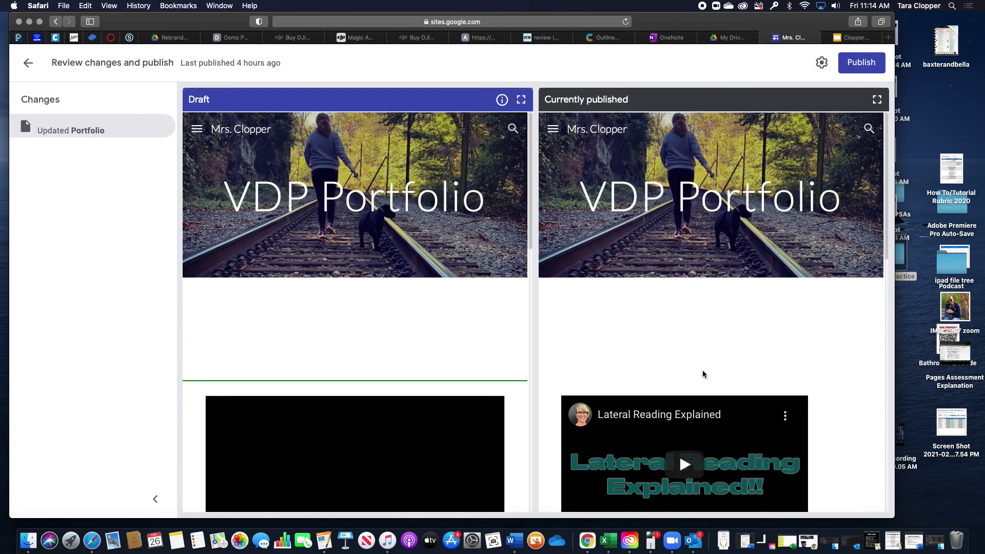
Publish the site with the new Very First Podcast section, reviewing the changes.
scroll(705, 372, down, 6)
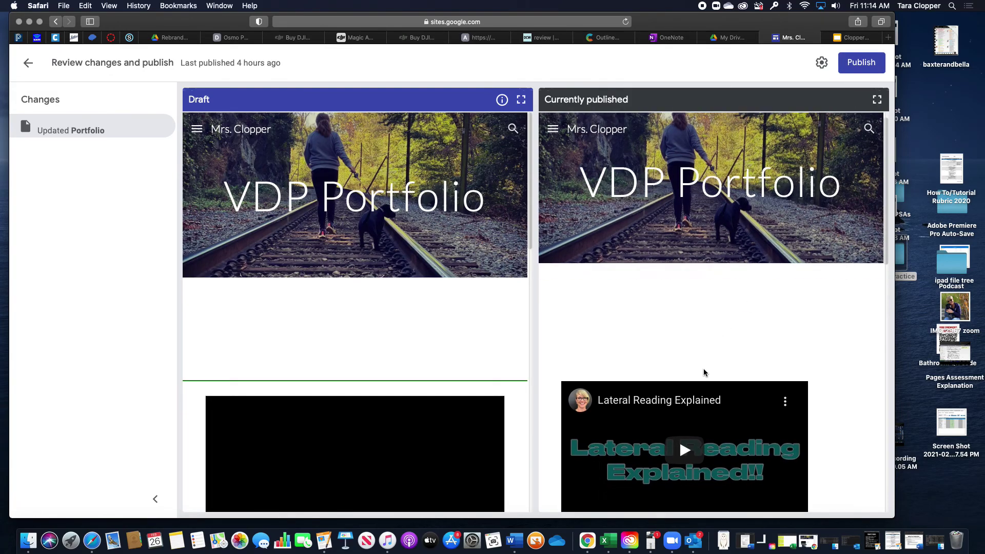
click(861, 62)
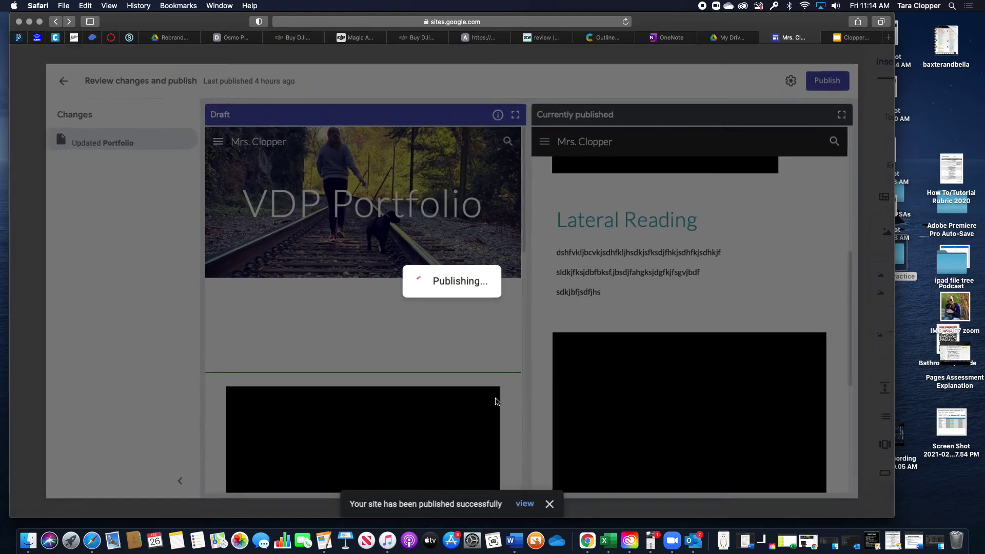
scroll(494, 399, down, 8)
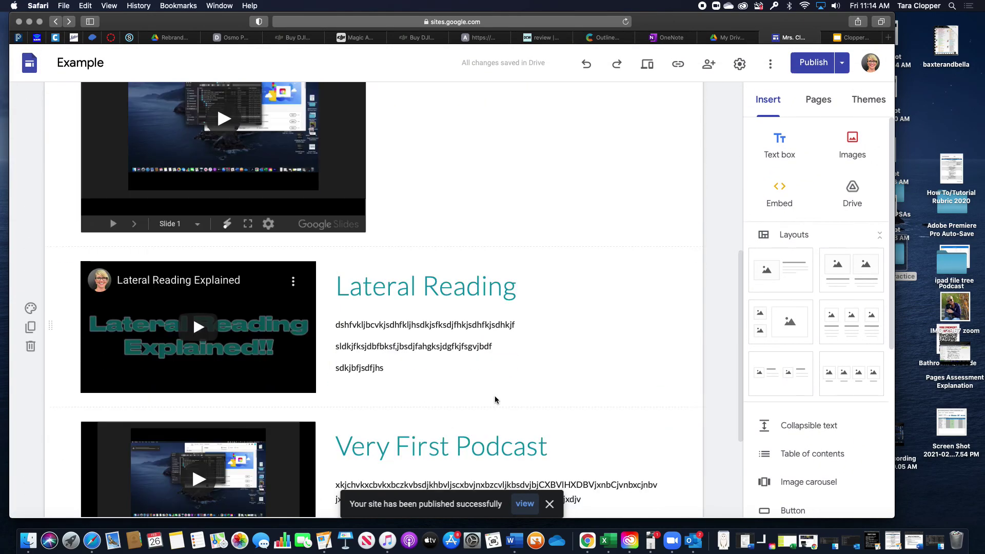
scroll(493, 397, up, 2)
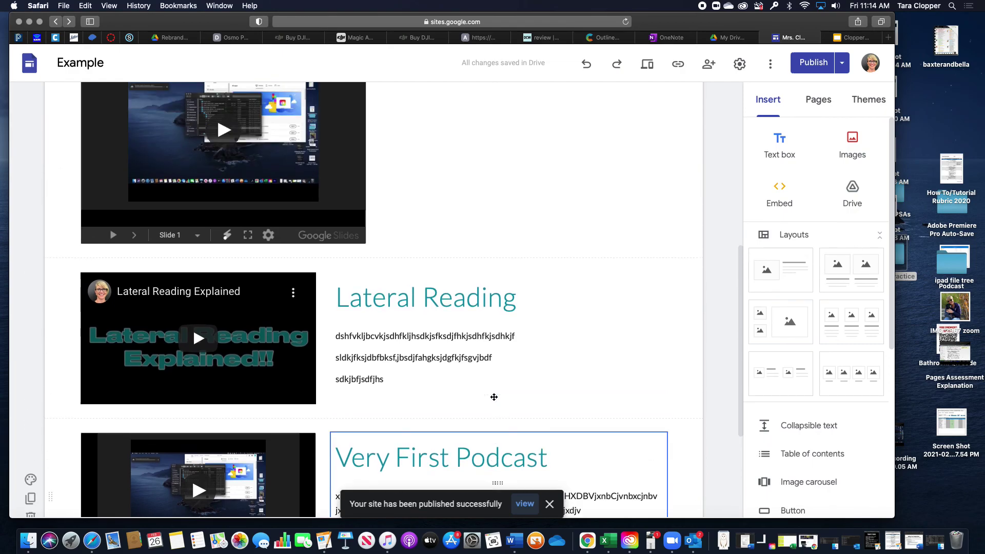